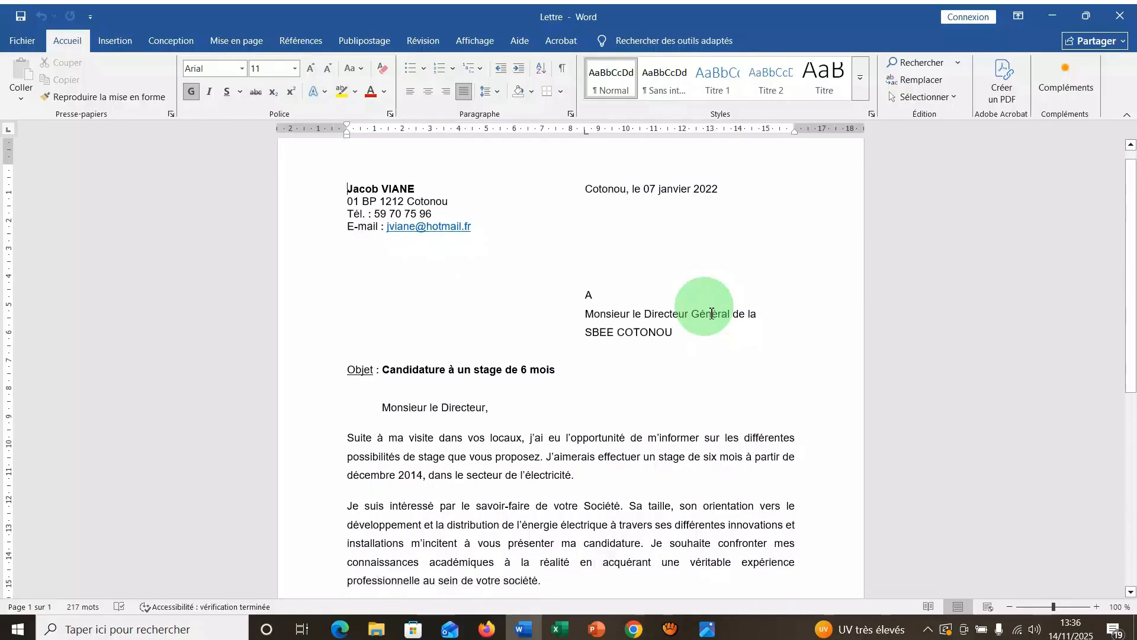
scroll(712, 313, down, 6)
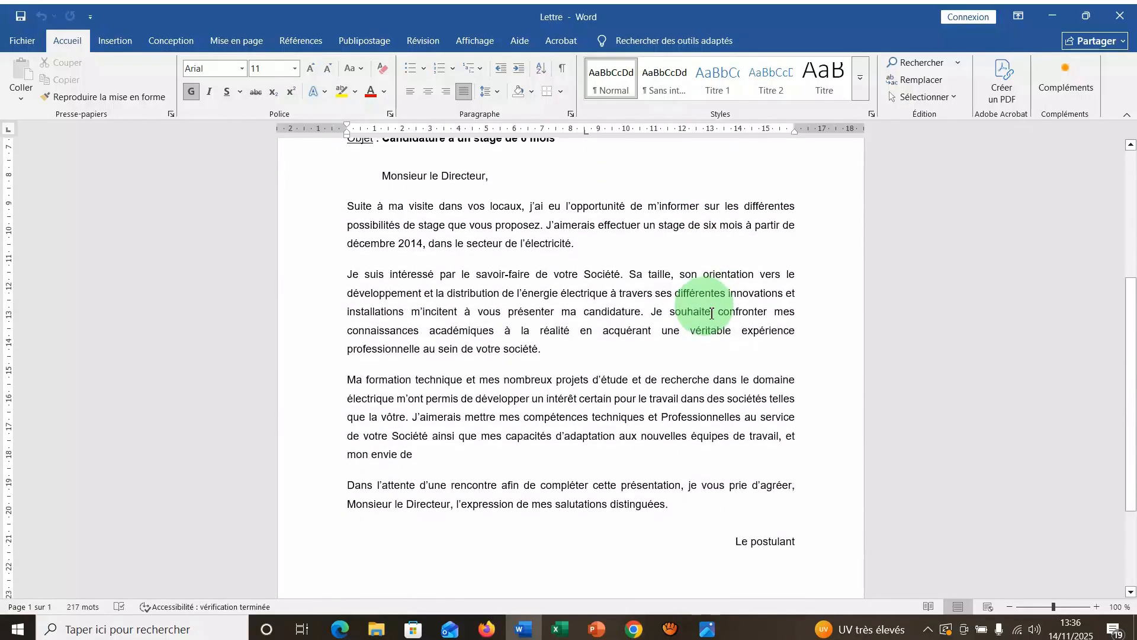
Review the letter down to its closing signature area, and view the signature photo in the Photos app before returning to Word.
scroll(711, 313, up, 8)
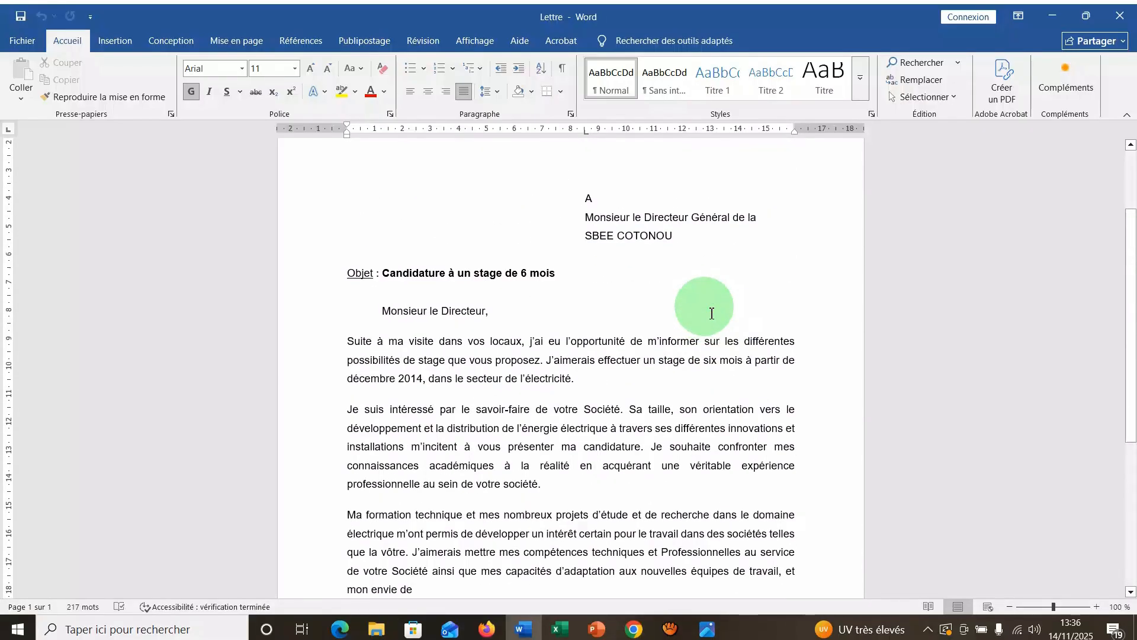
scroll(711, 313, up, 2)
scroll(712, 311, down, 4)
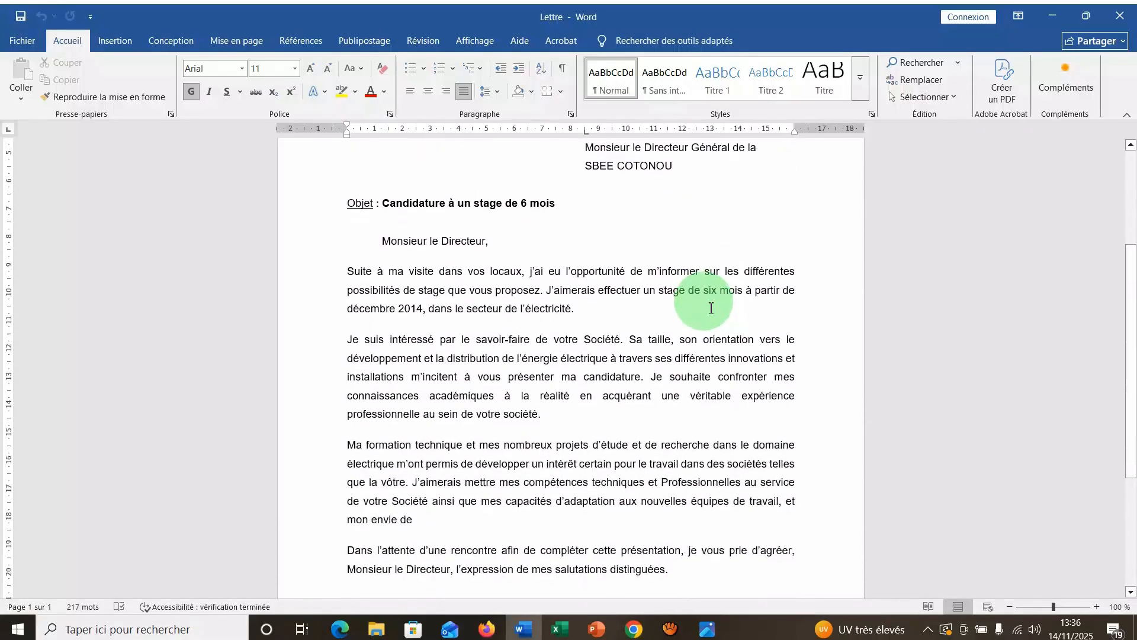
scroll(711, 308, down, 5)
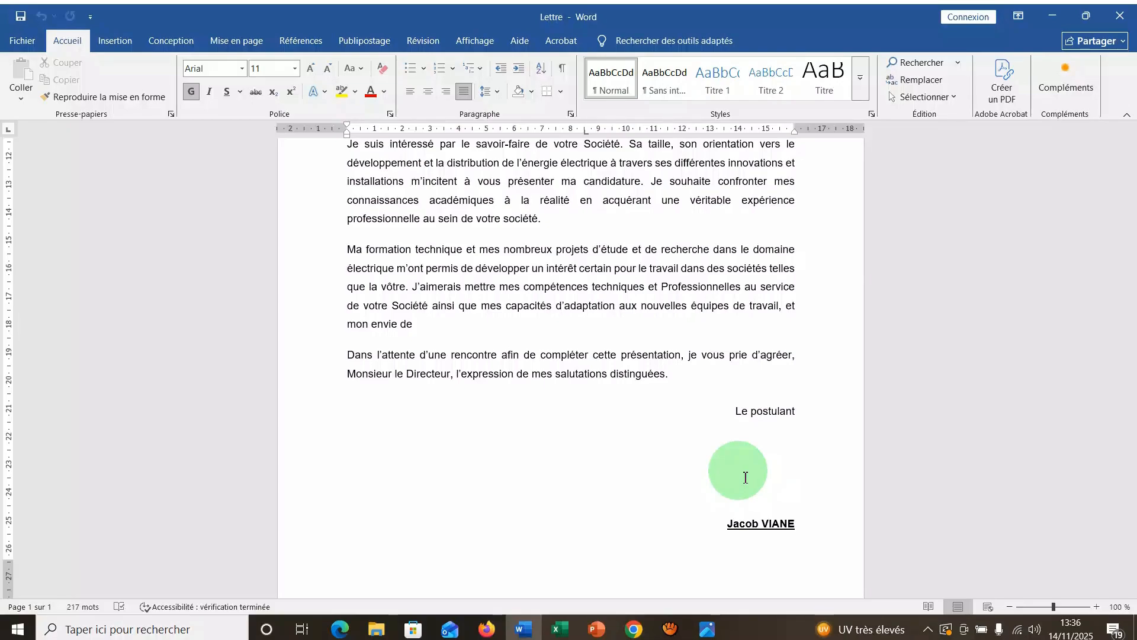
click(709, 632)
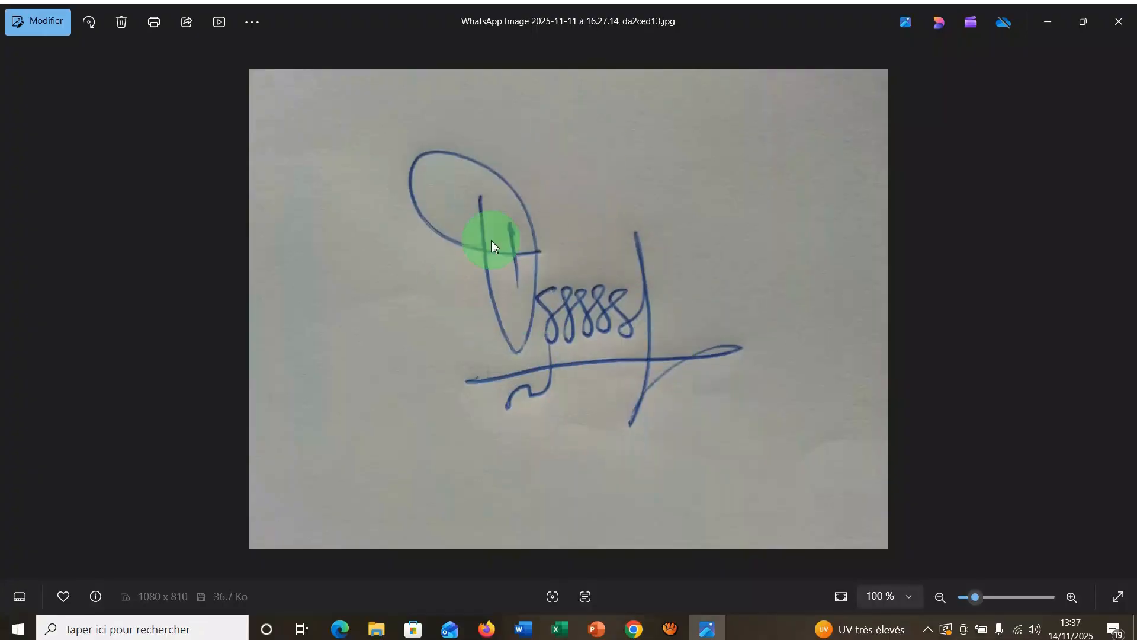
click(523, 629)
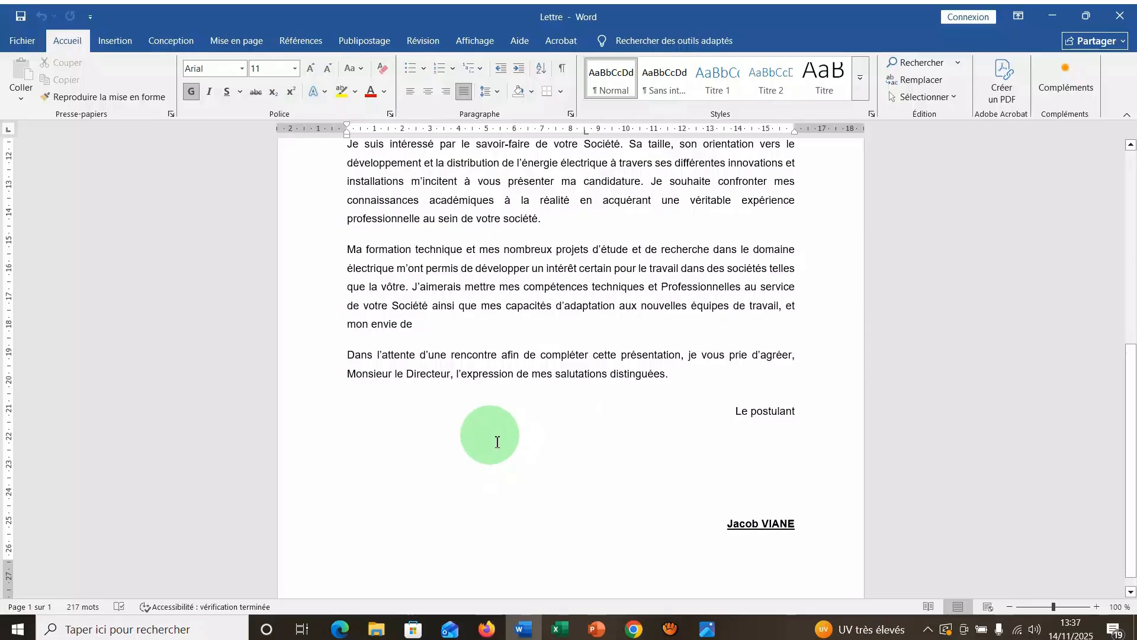
Insert the signature photo "WhatsApp Image 2025-11-11 à 16.27.14_da2ced13" from the Images folder on the line below "Le postulant".
click(497, 442)
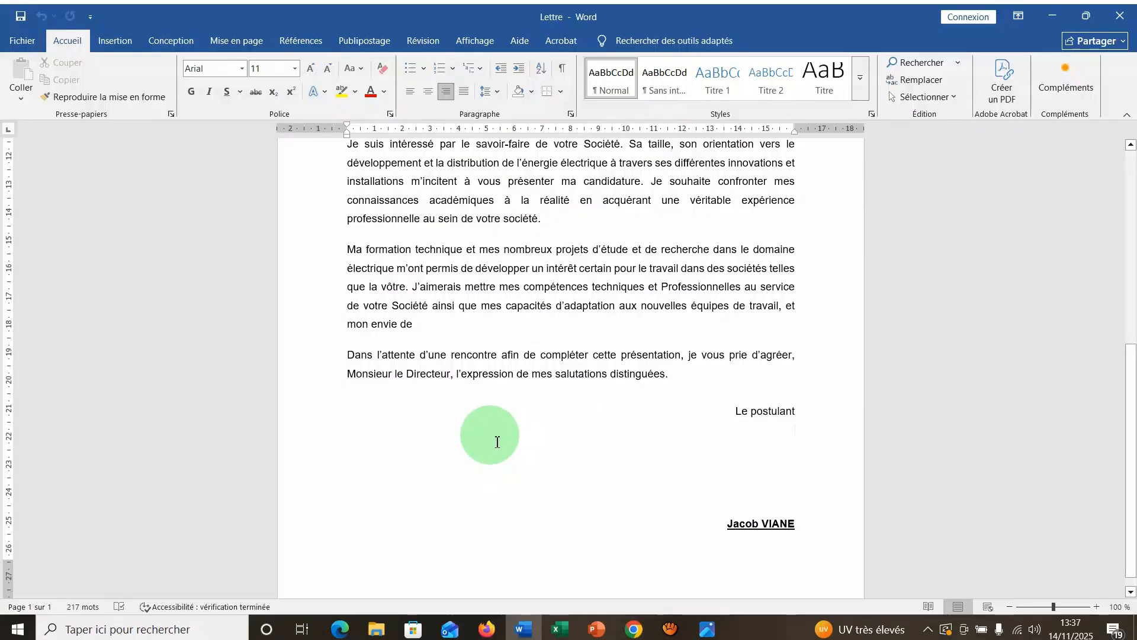
click(124, 42)
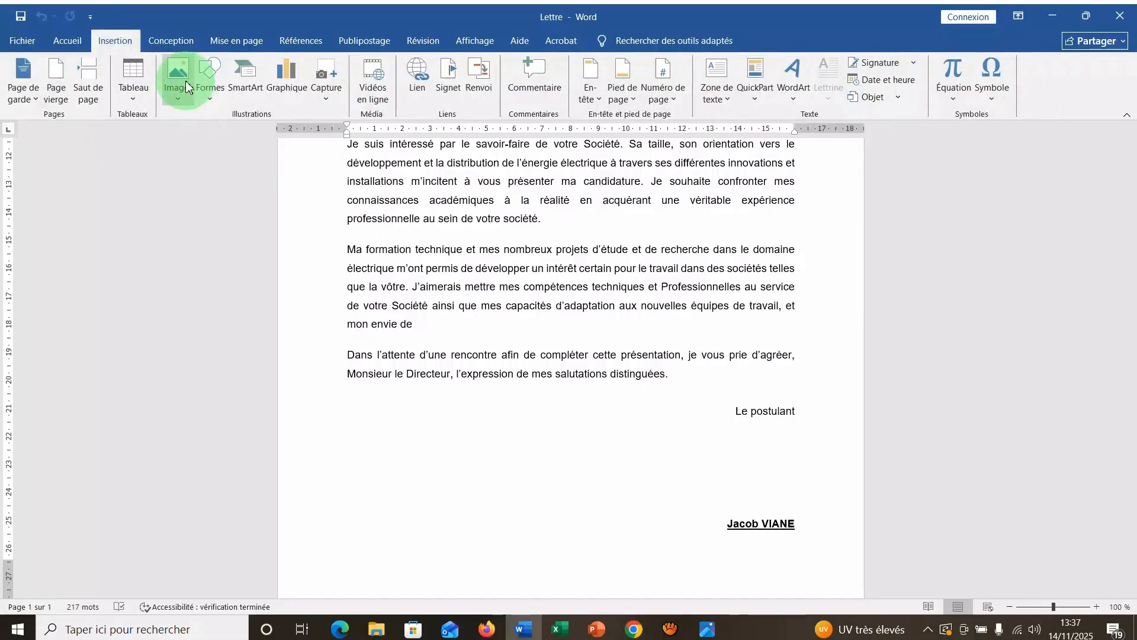
click(186, 86)
click(198, 134)
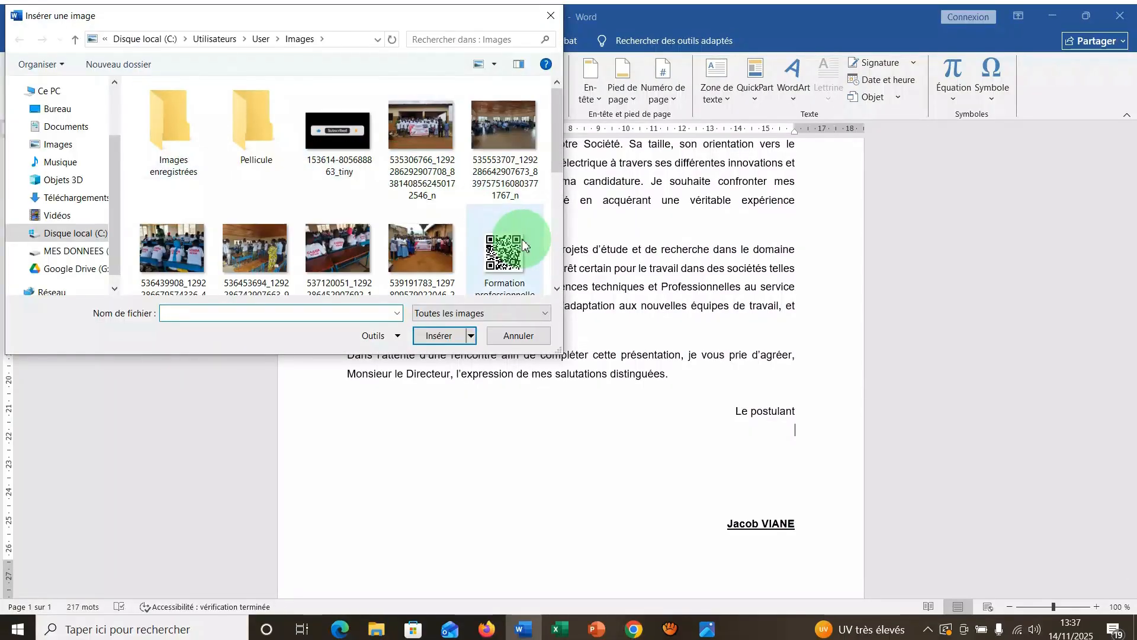
scroll(536, 293, down, 5)
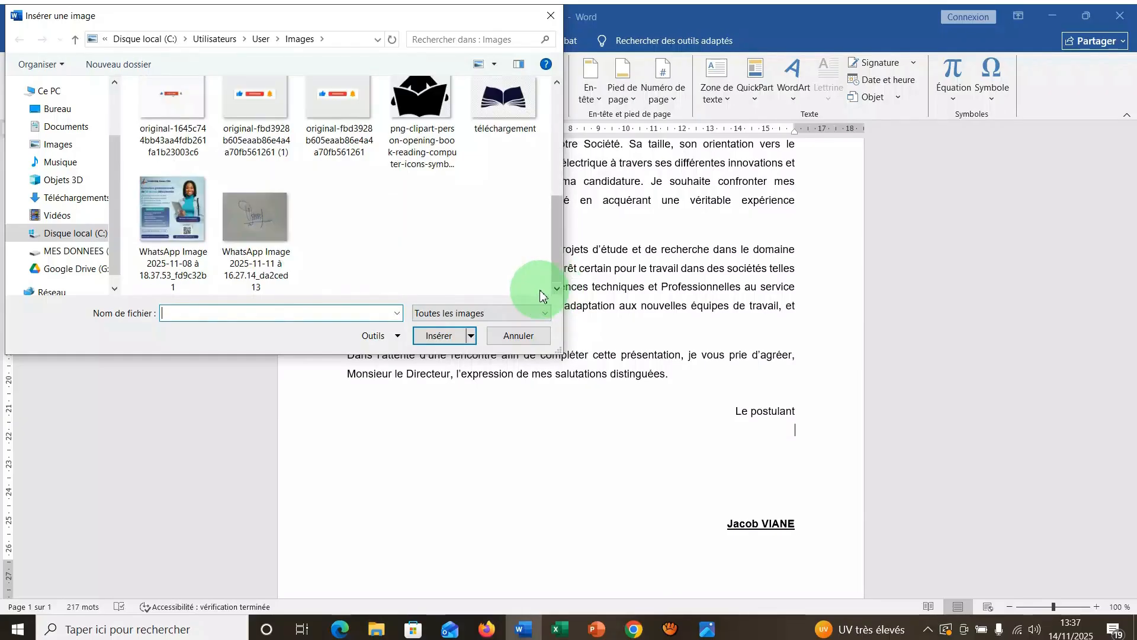
double_click(263, 214)
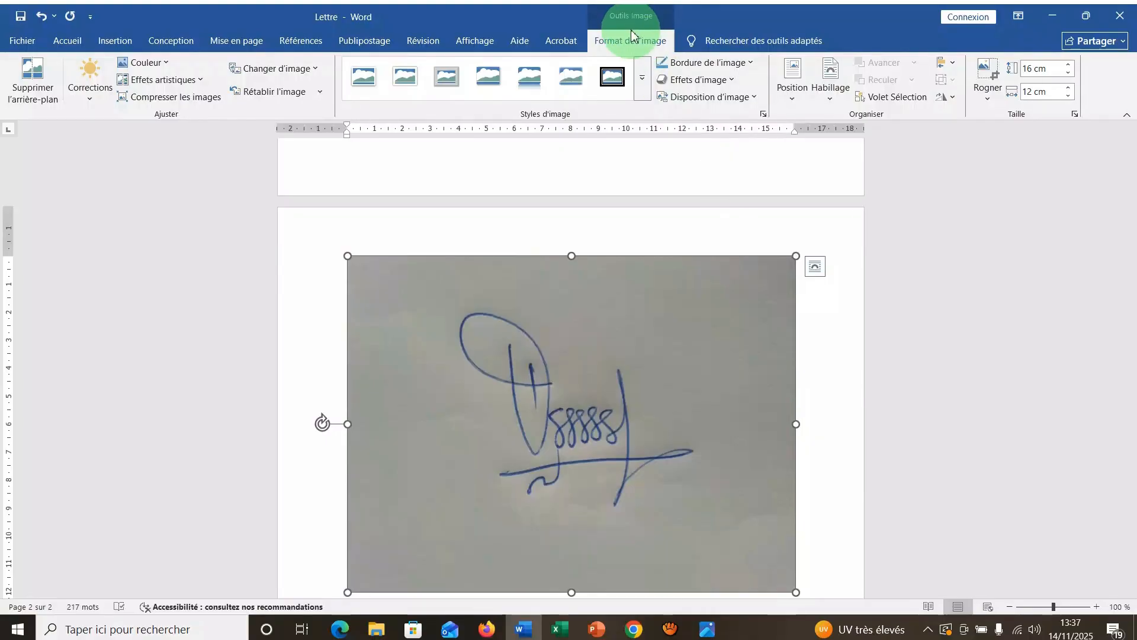
Crop the signature photo on all four sides close to the pen strokes, to about 8.55 cm wide by 7.09 cm high.
click(987, 77)
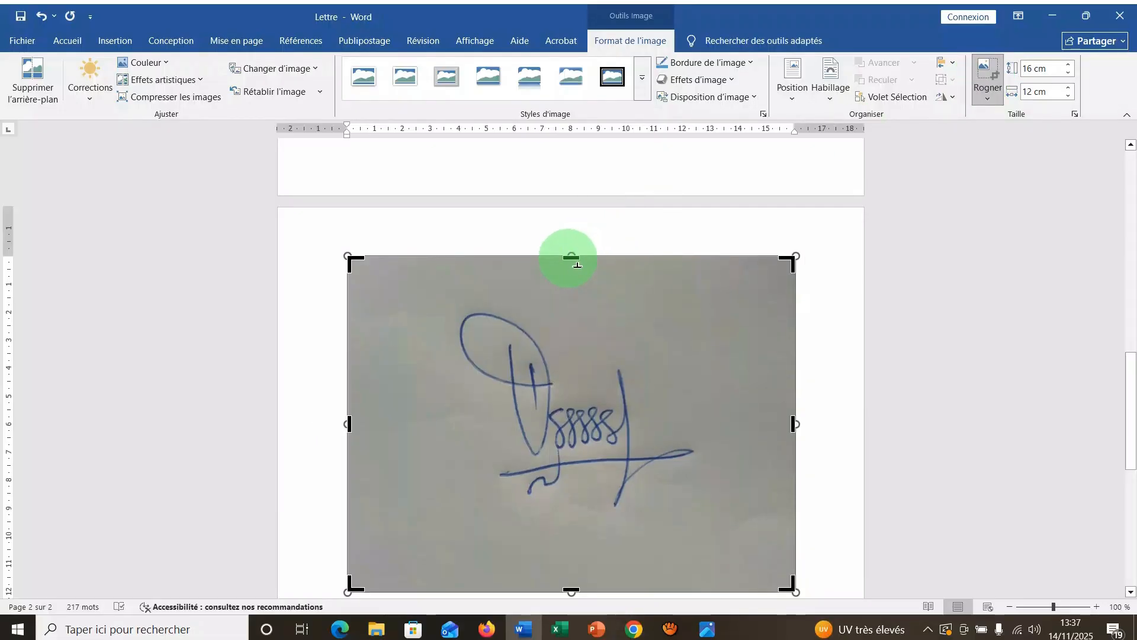
drag(577, 264, 578, 318)
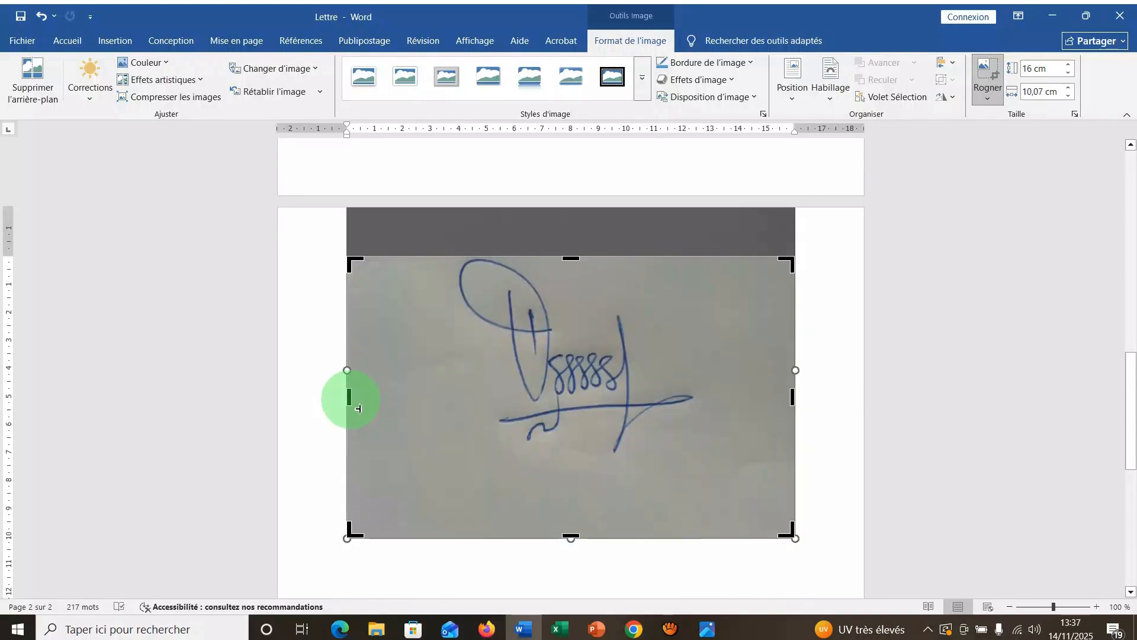
drag(357, 408, 463, 394)
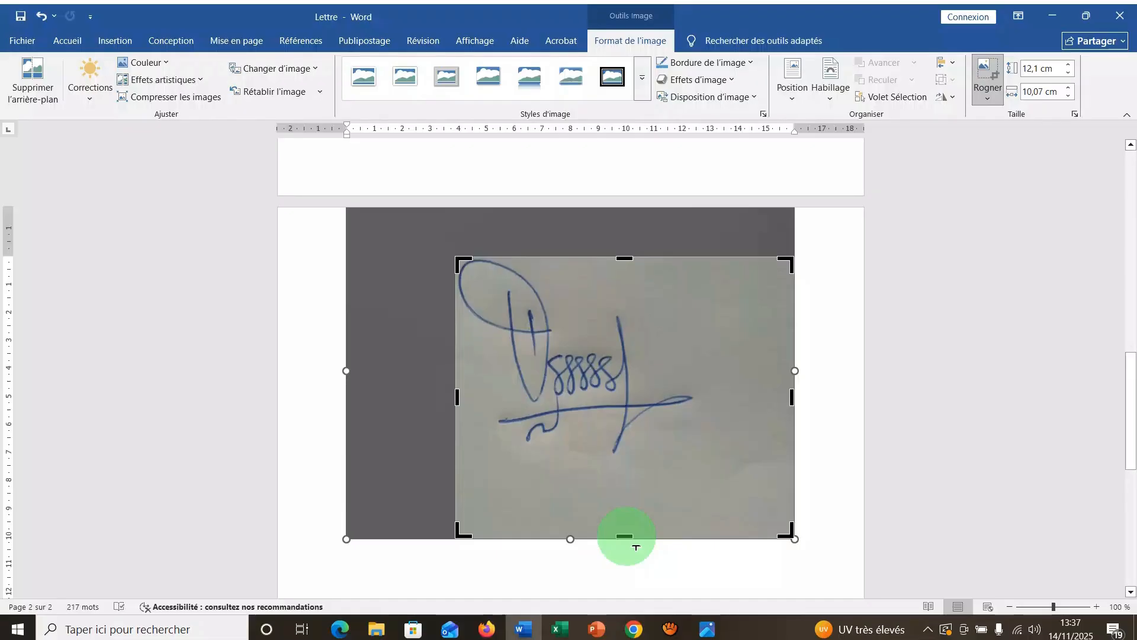
drag(636, 548, 640, 465)
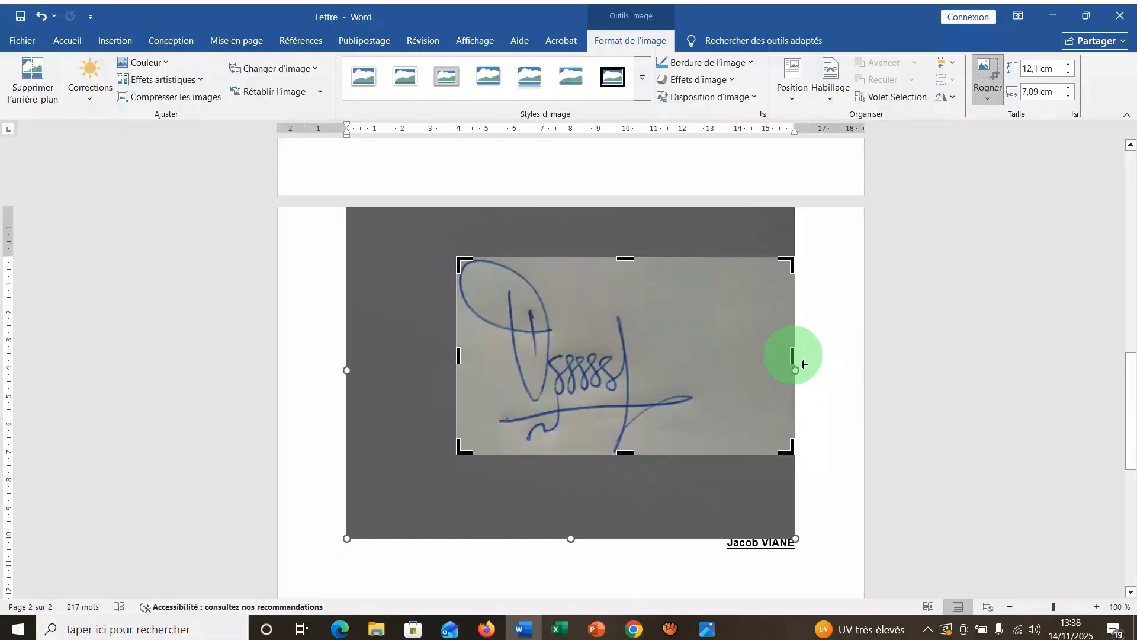
drag(804, 363, 707, 371)
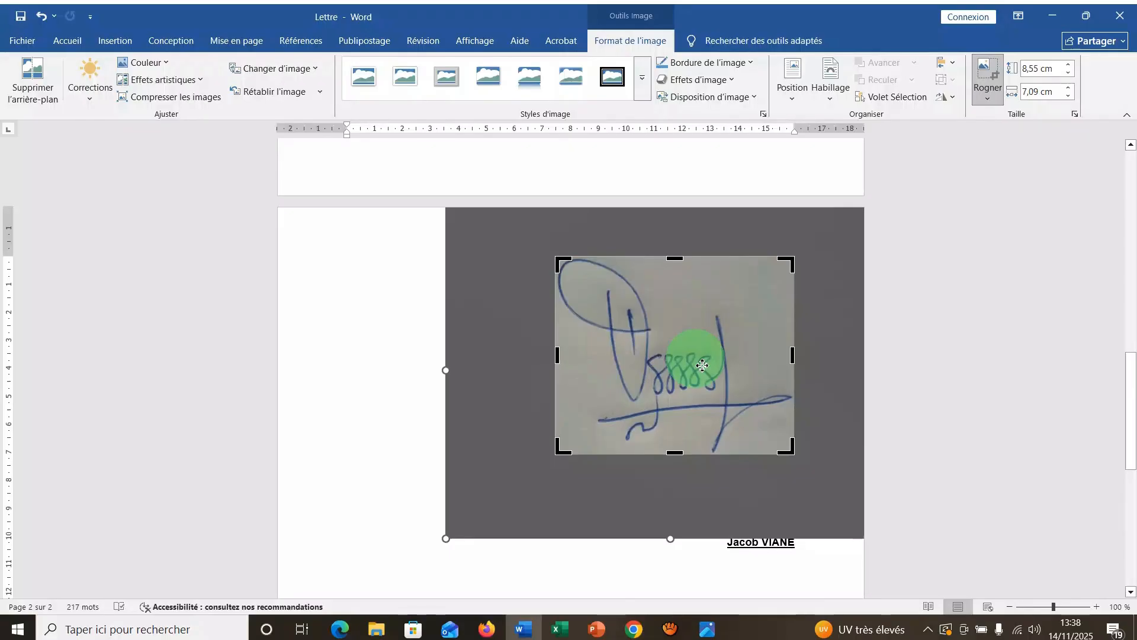
key(Escape)
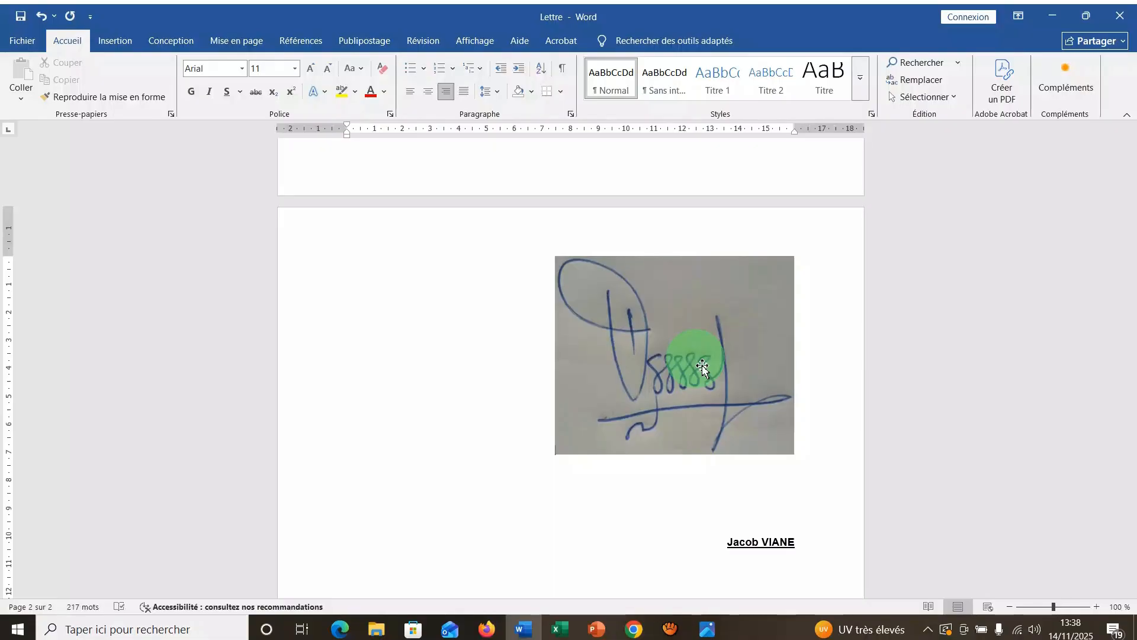
Recolor the cropped signature picture with the "Noir et blanc : 50 %" variant to turn its grey background white.
click(620, 322)
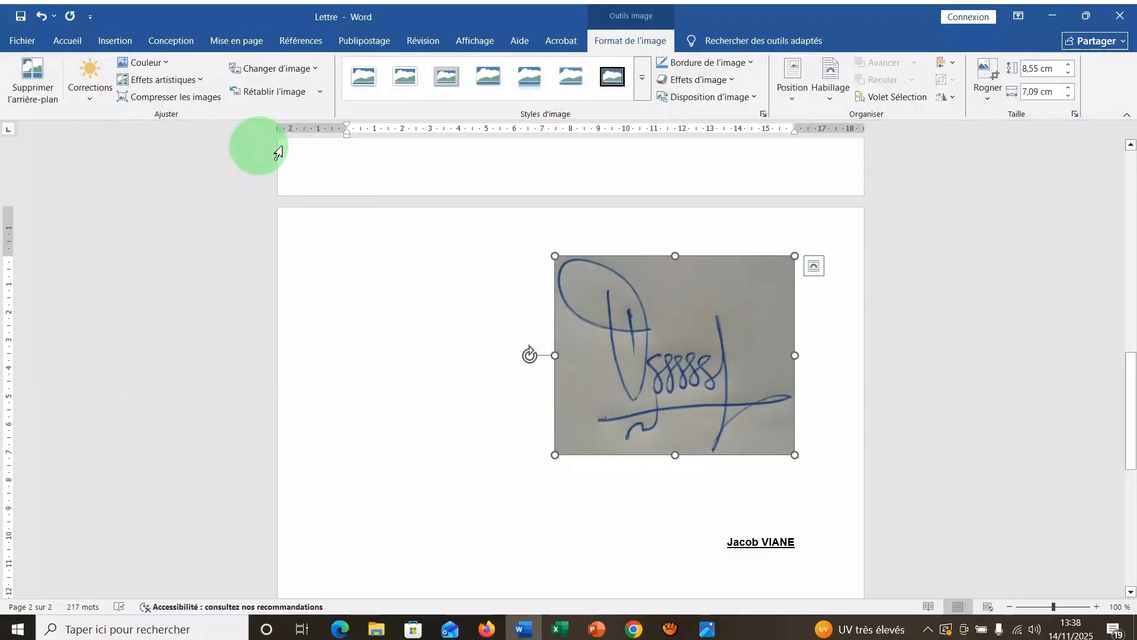
click(168, 68)
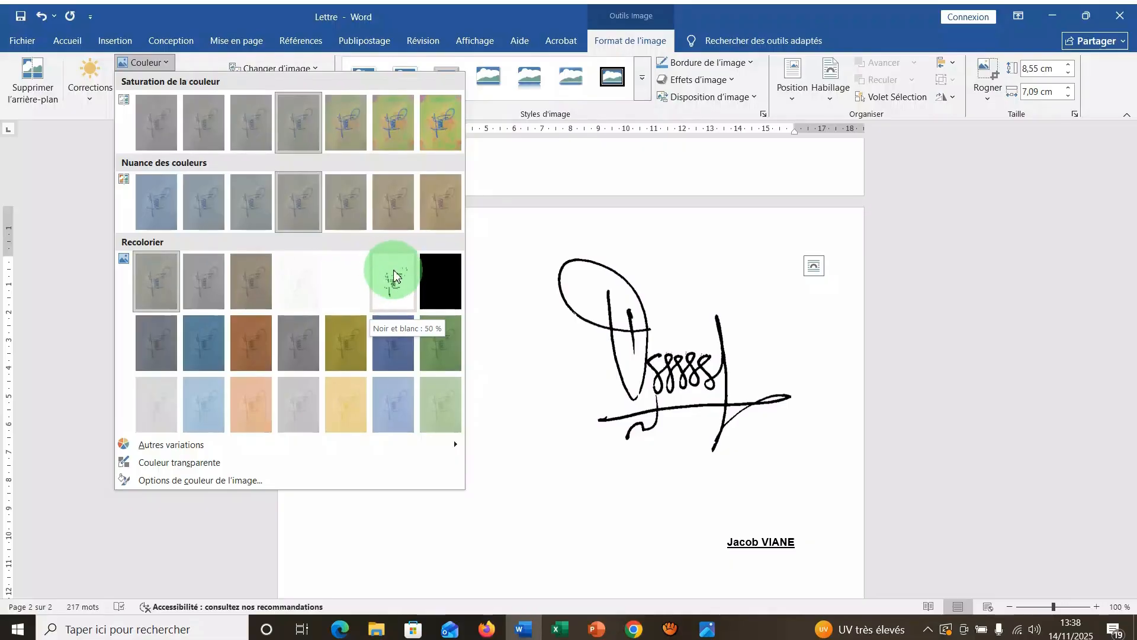
click(394, 287)
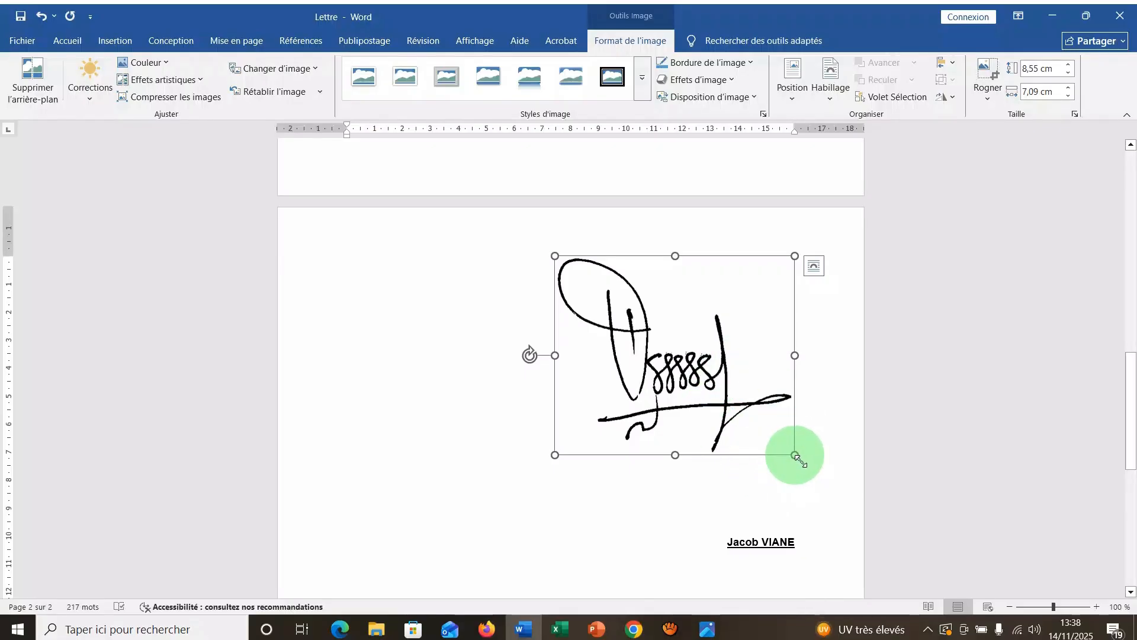
Shrink the signature picture proportionally to about 3.83 cm wide by 3.18 cm high.
mouse_move(795, 455)
mouse_down()
mouse_move(732, 401)
mouse_move(717, 355)
mouse_move(681, 317)
mouse_up()
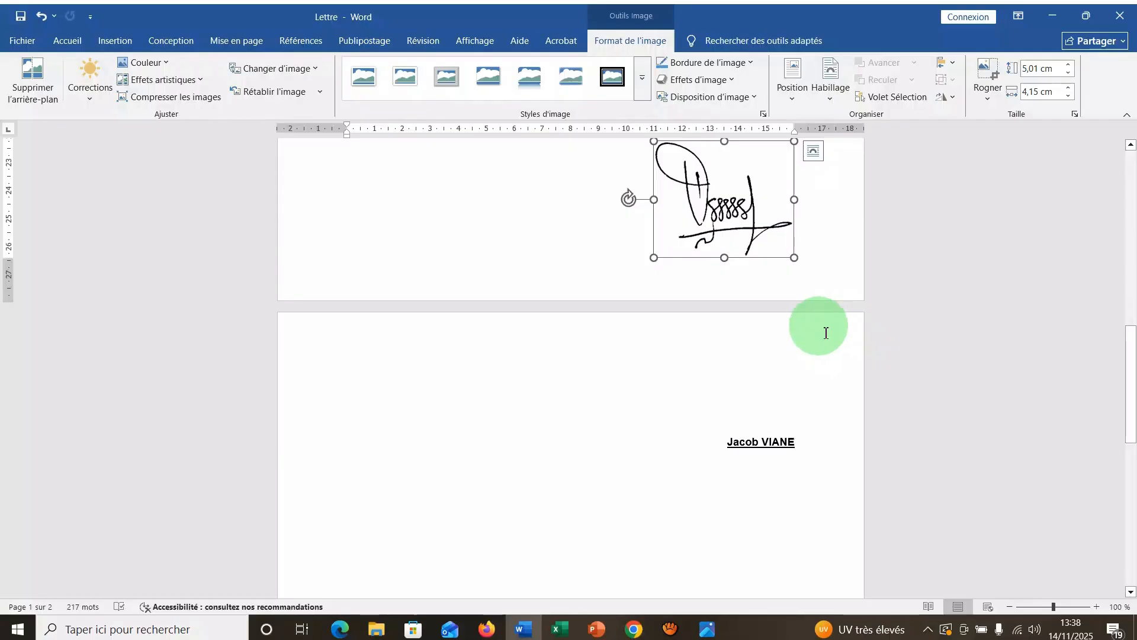
scroll(812, 325, up, 3)
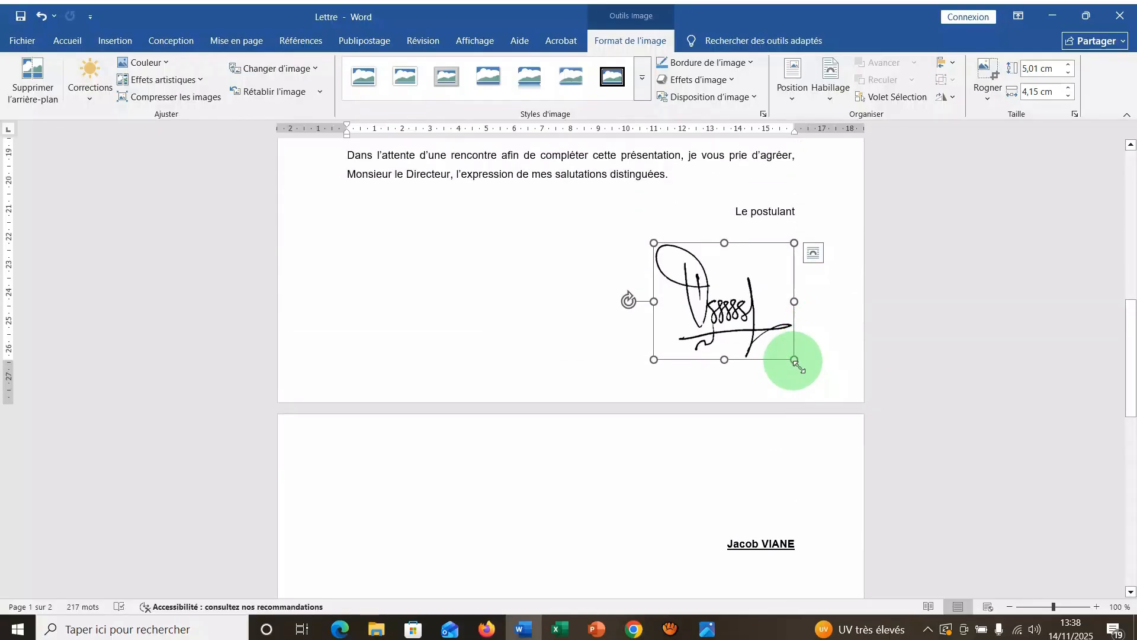
drag(794, 360, 763, 333)
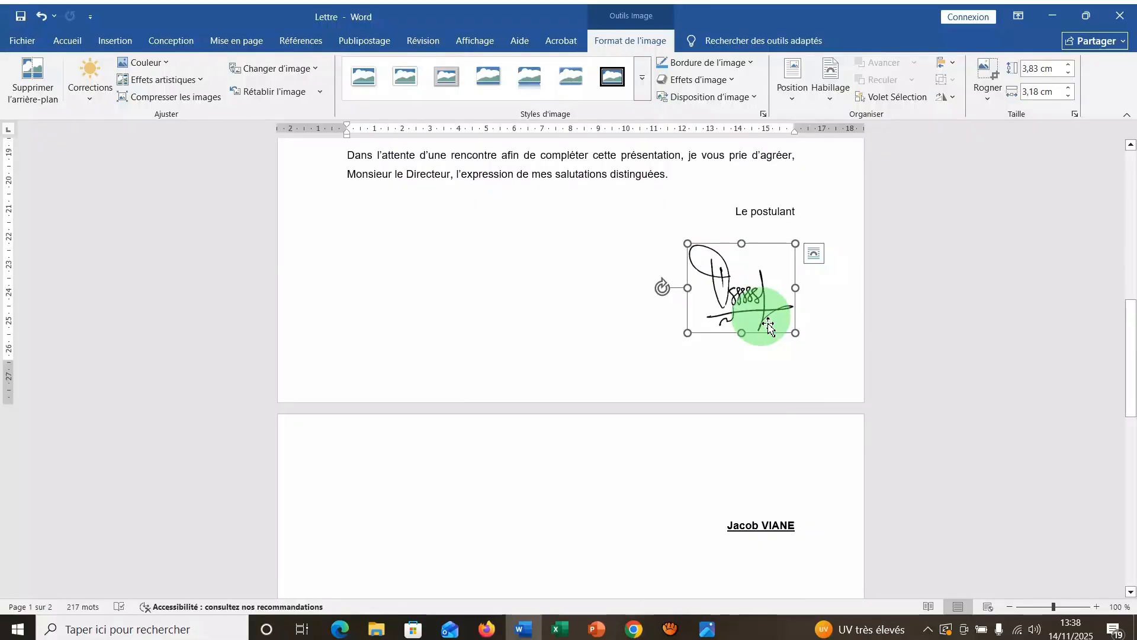
Set the signature picture's text wrapping to "Adapté".
click(814, 257)
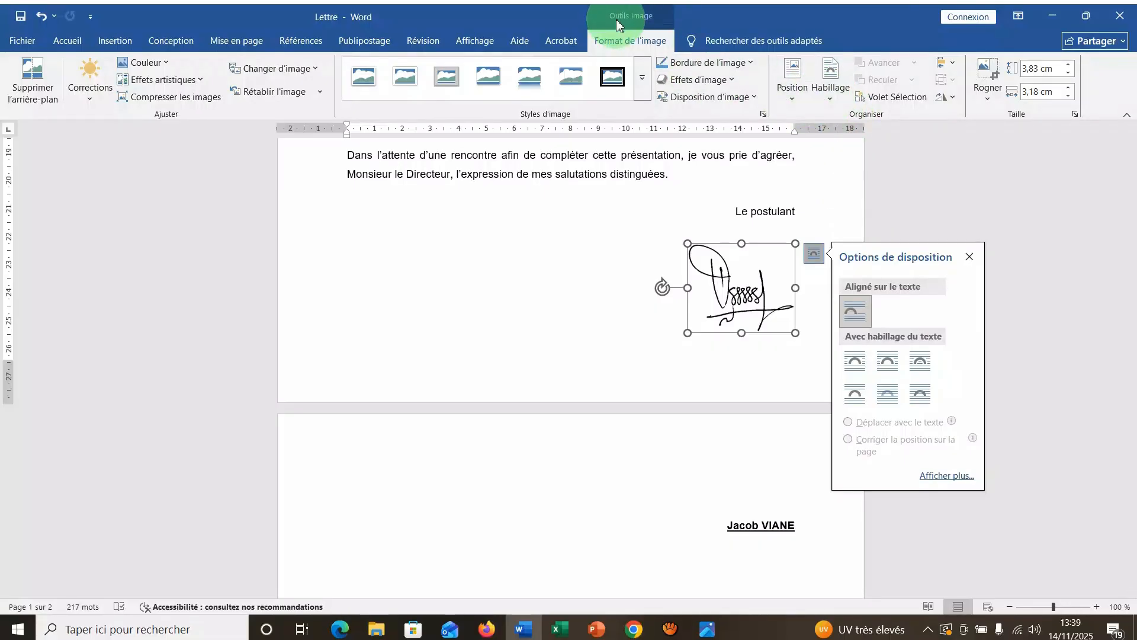
click(831, 101)
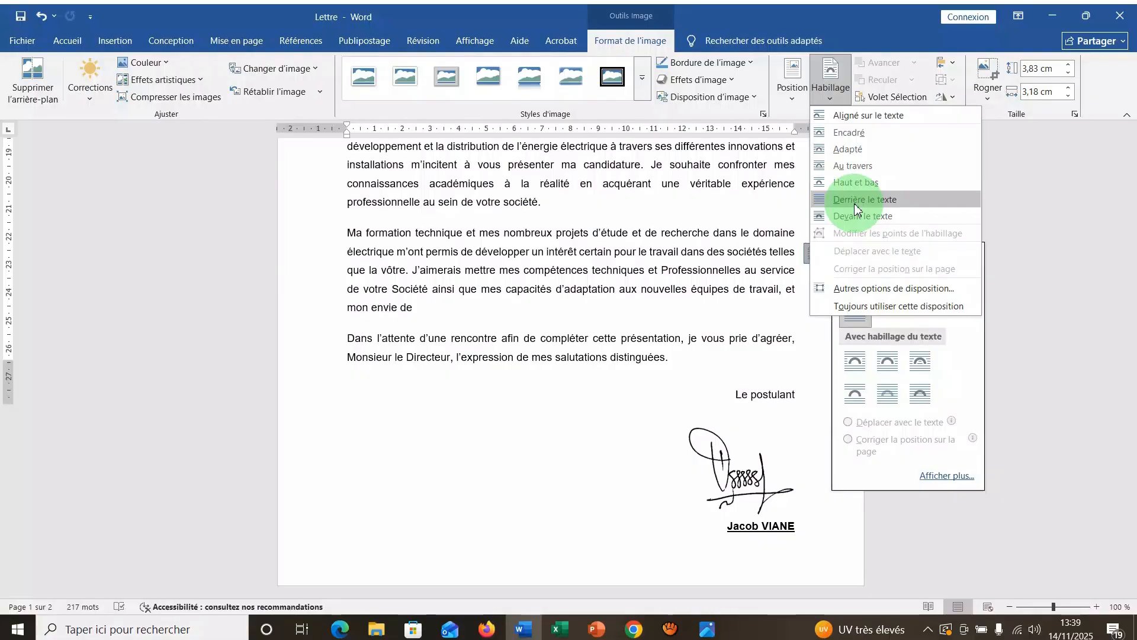
click(850, 152)
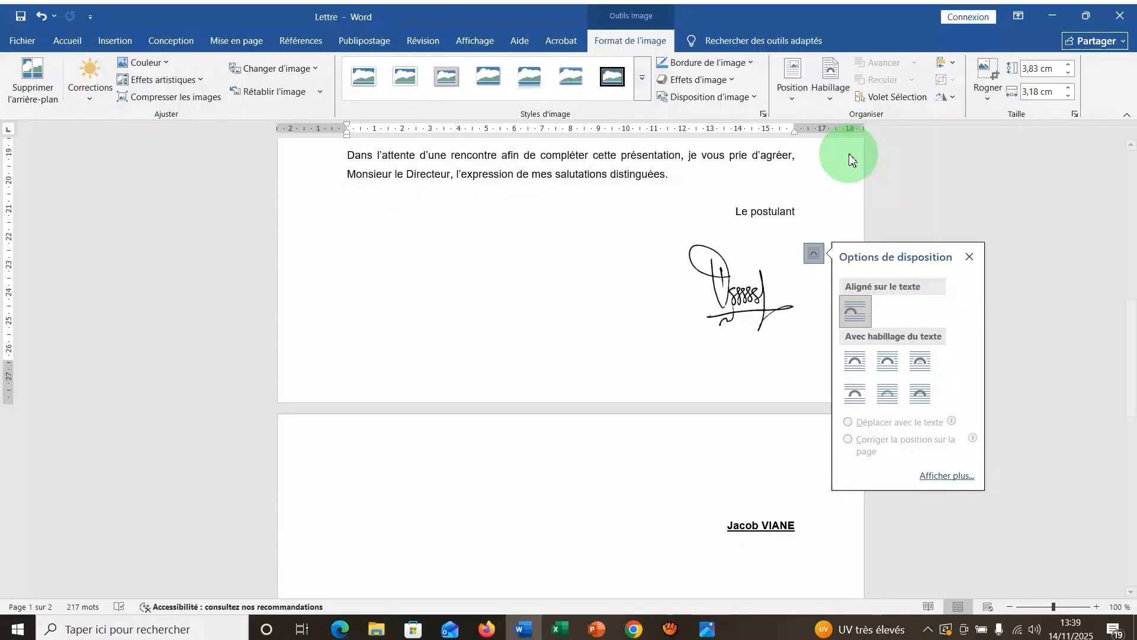
Move the signature picture between "Le postulant" and the signer's name, and reduce its size slightly to fit the gap.
click(743, 465)
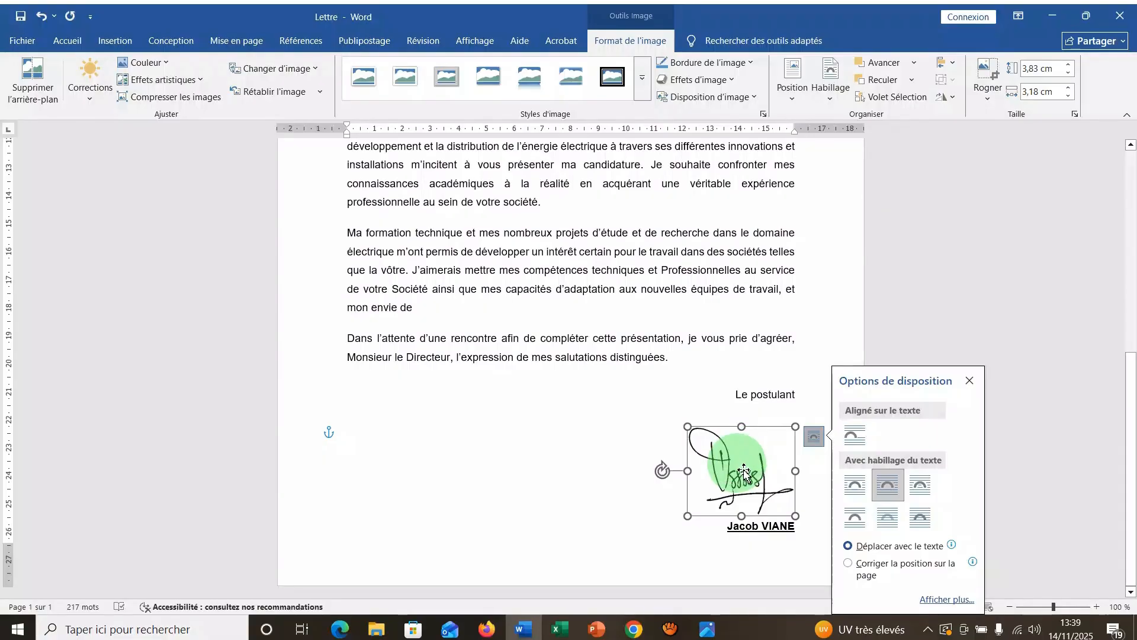
drag(746, 468, 756, 455)
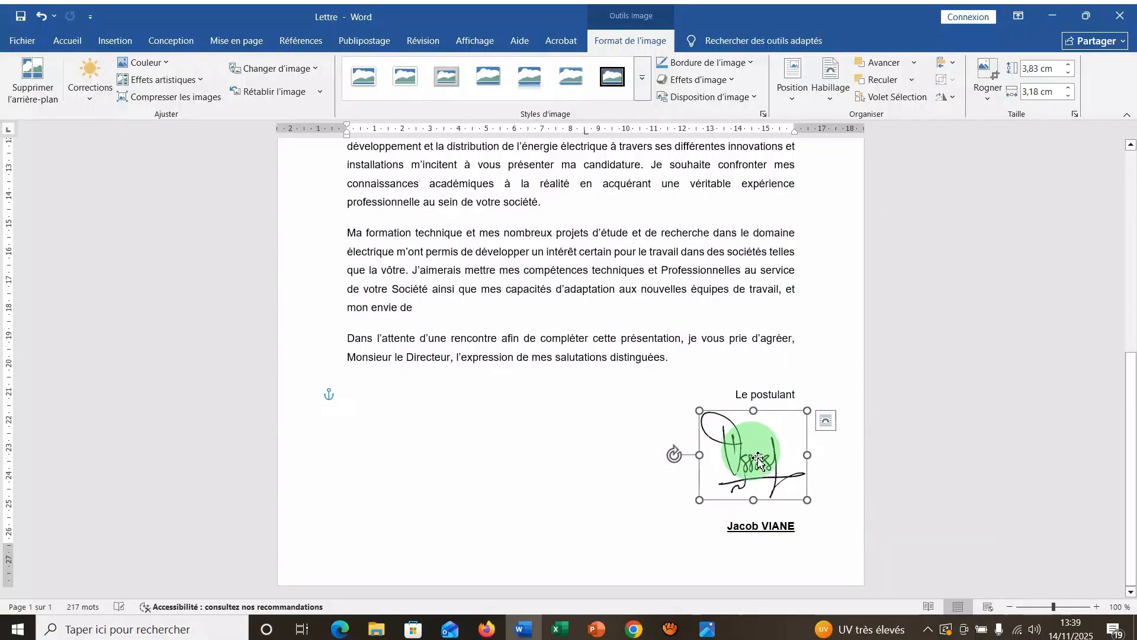
mouse_move(809, 501)
mouse_down()
mouse_move(766, 473)
mouse_move(776, 475)
mouse_up()
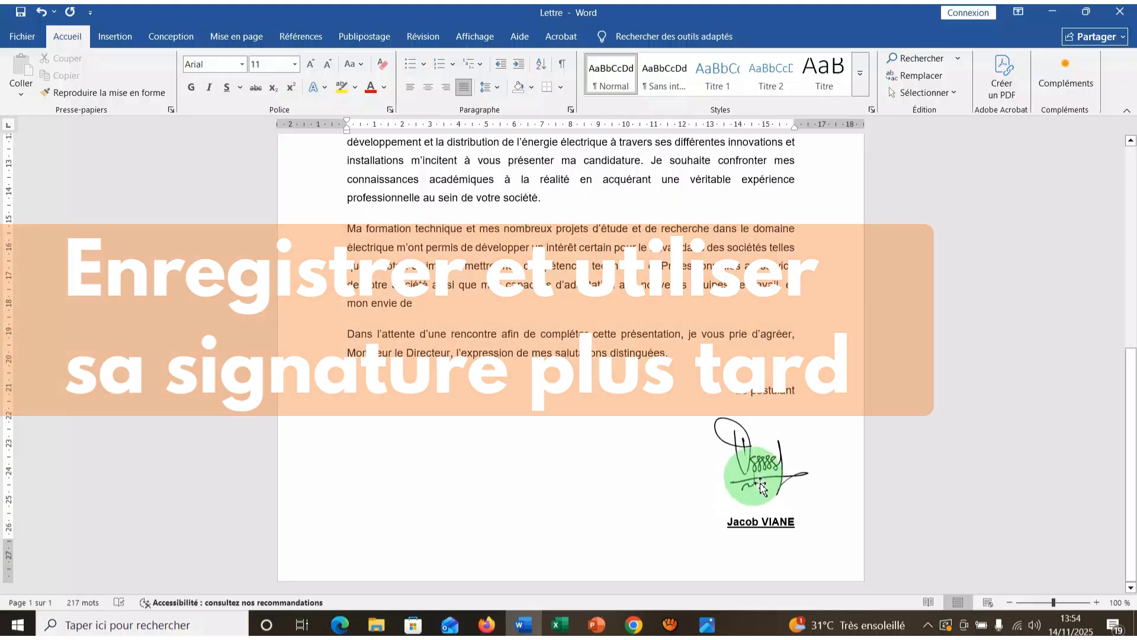
Save the signature picture to the AutoText gallery as a building block named "Ma signature", redefining the existing entry.
click(763, 483)
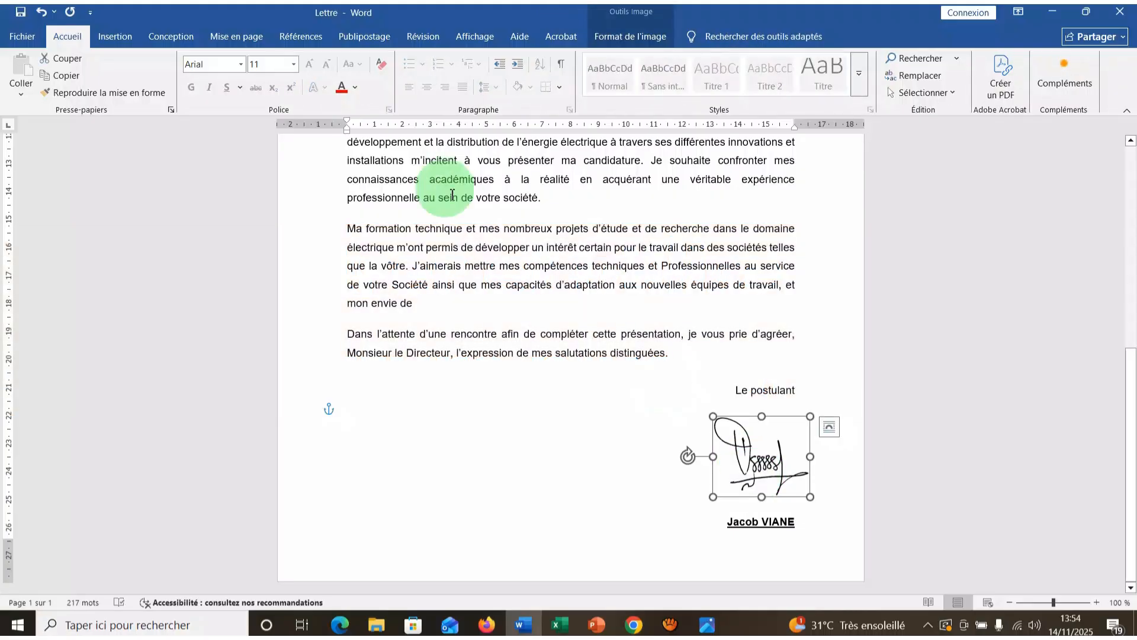
click(113, 37)
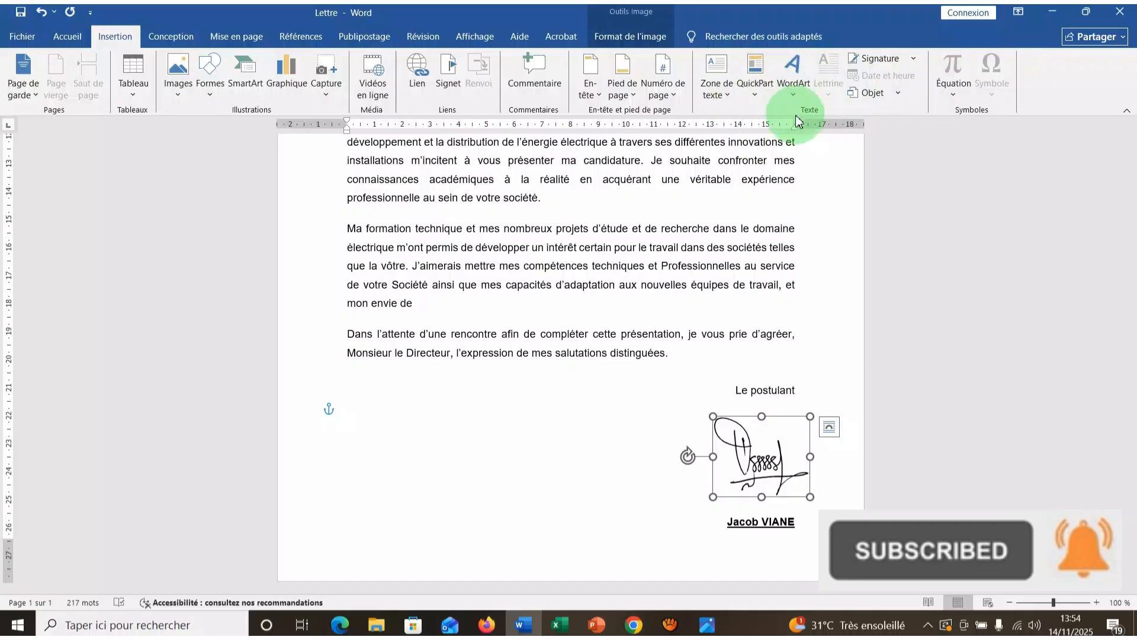
click(756, 99)
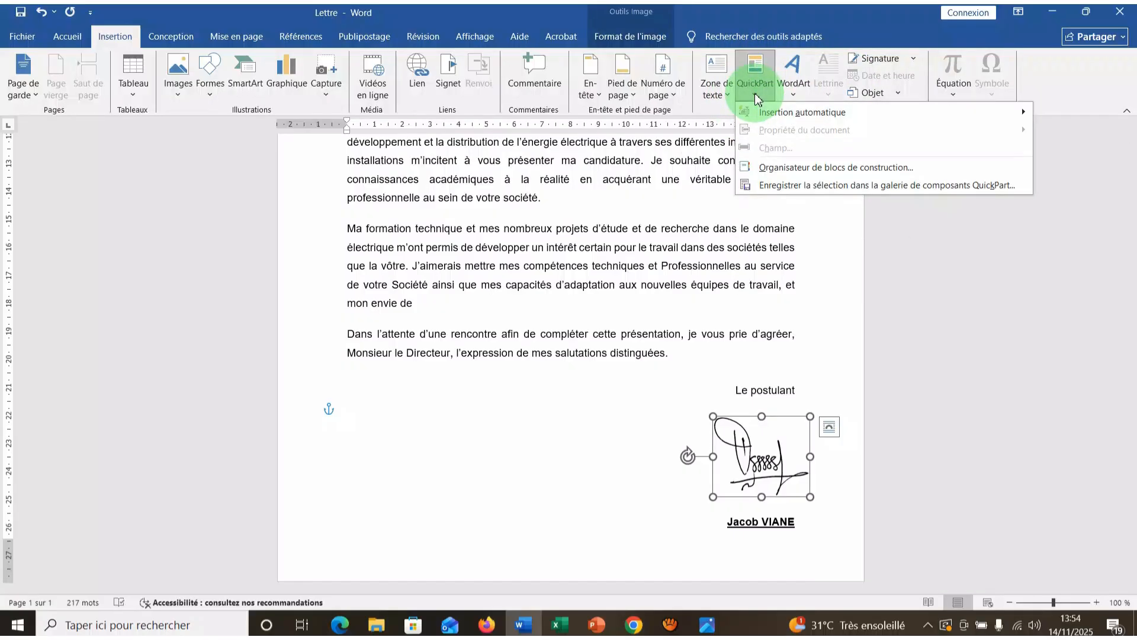
mouse_move(767, 116)
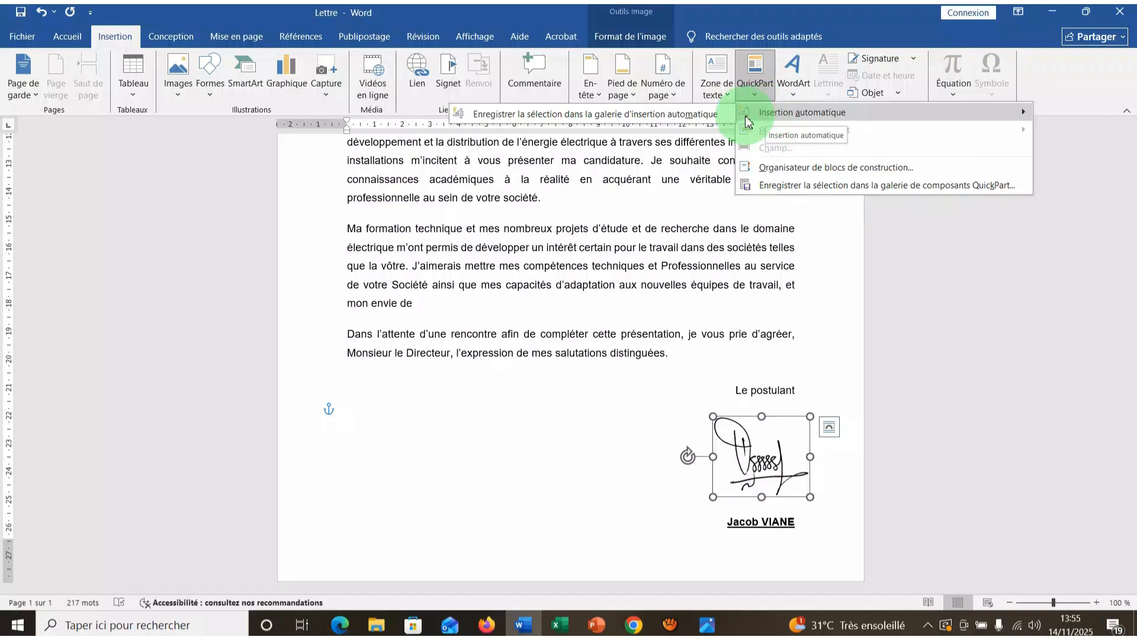
click(715, 118)
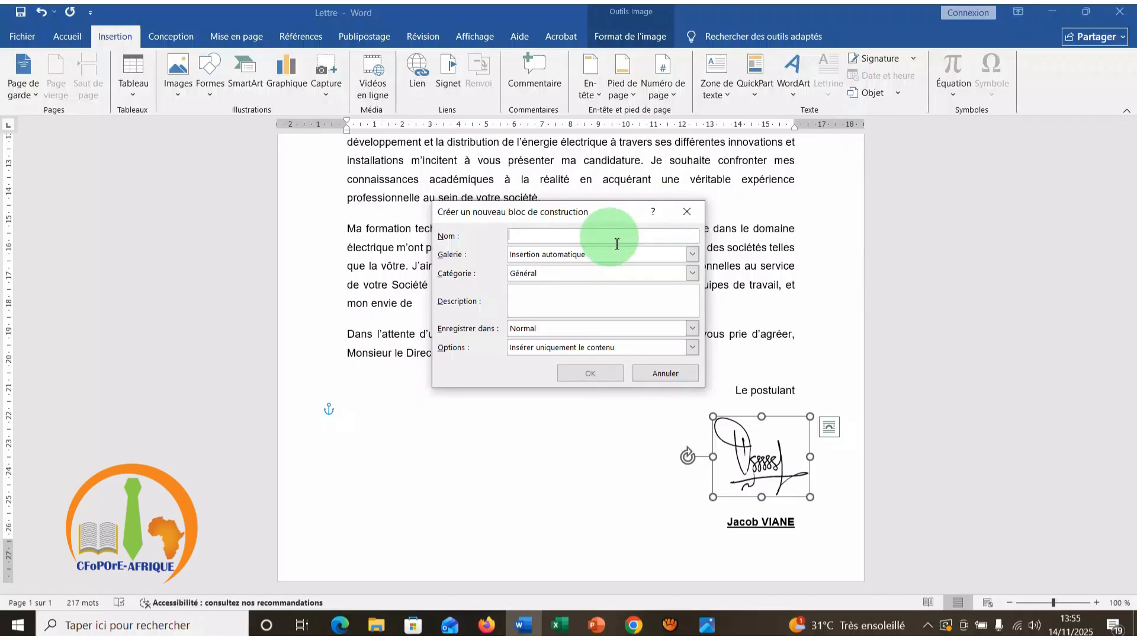
text(Ma )
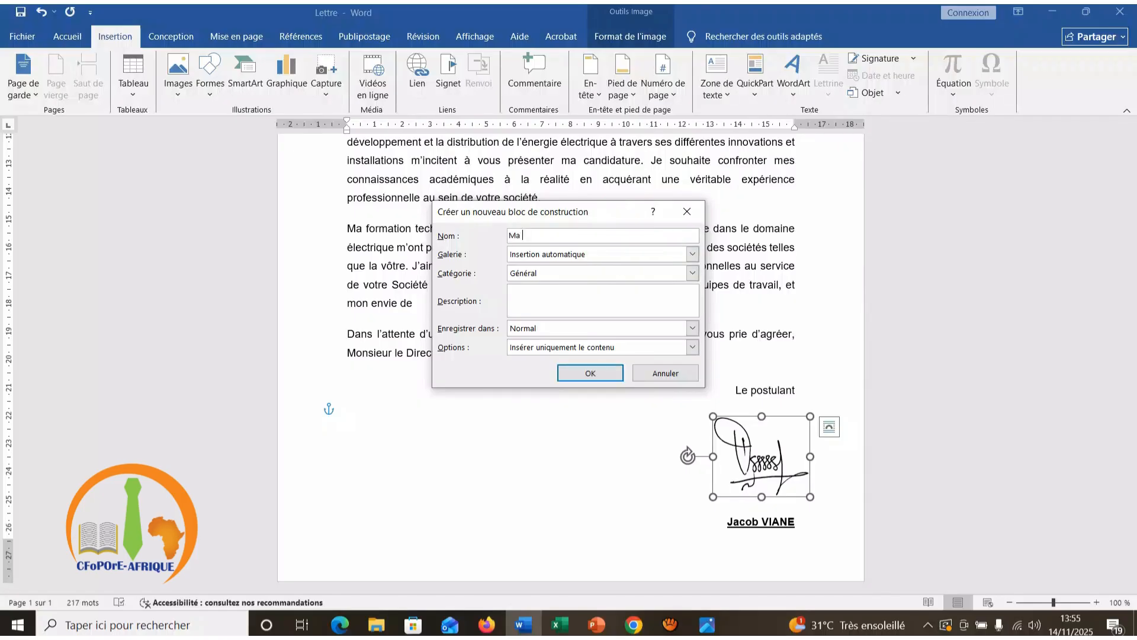
text(signatu)
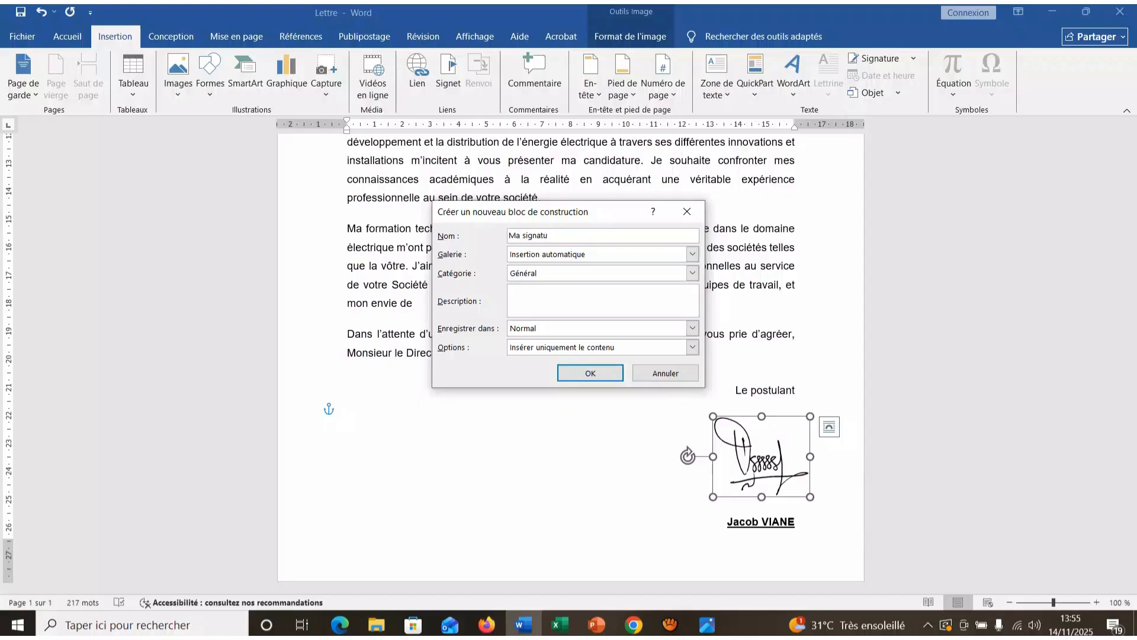
text(re)
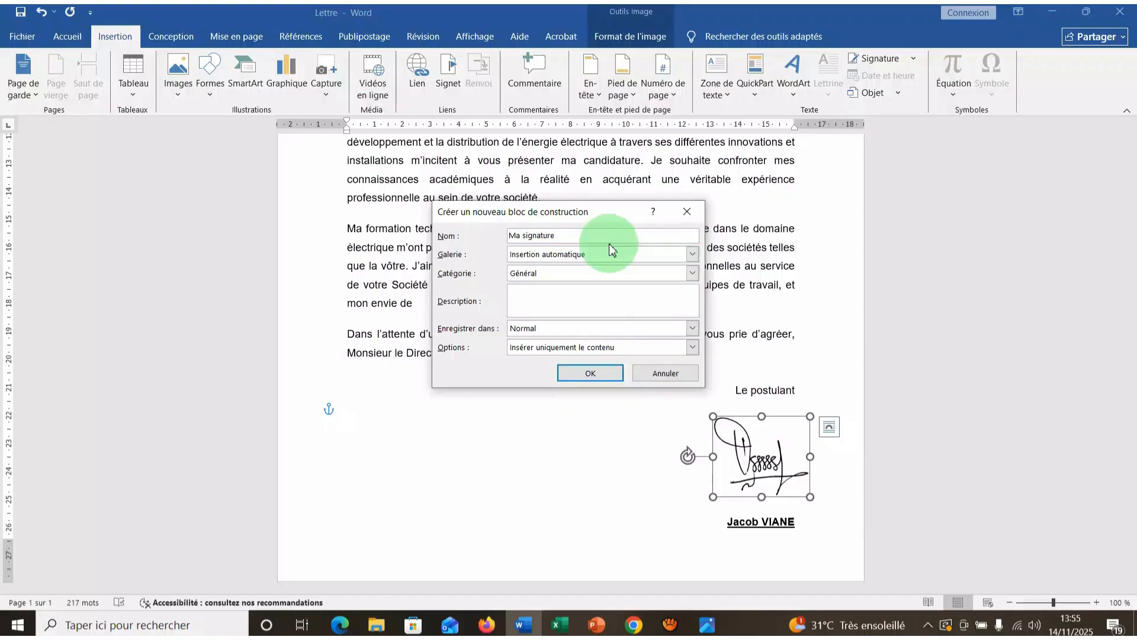
click(590, 373)
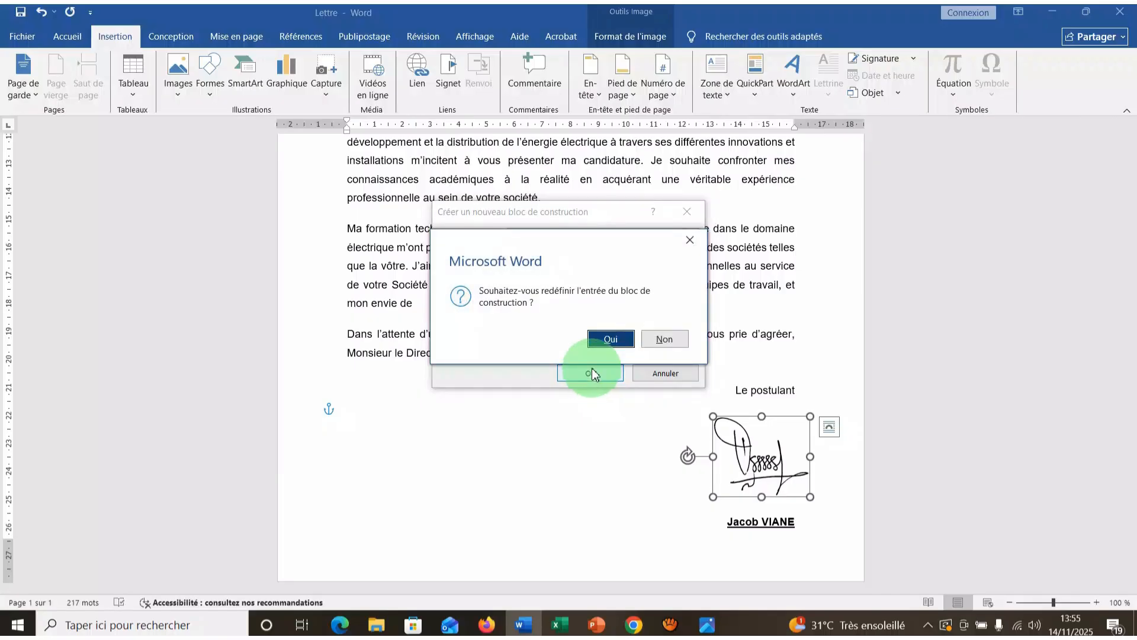
click(607, 340)
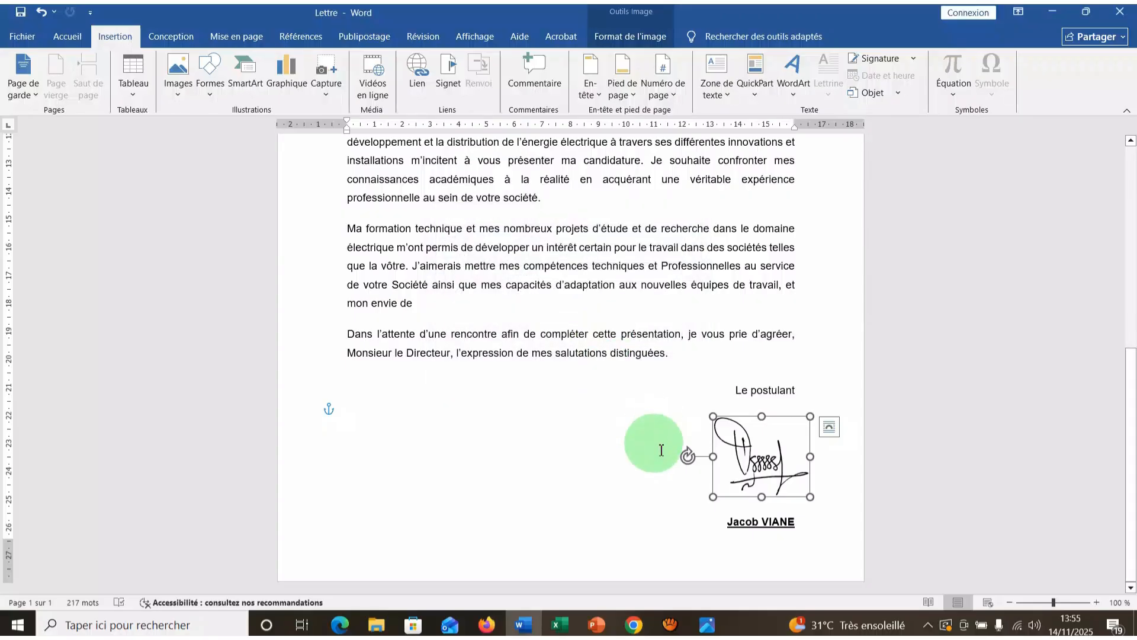
click(705, 375)
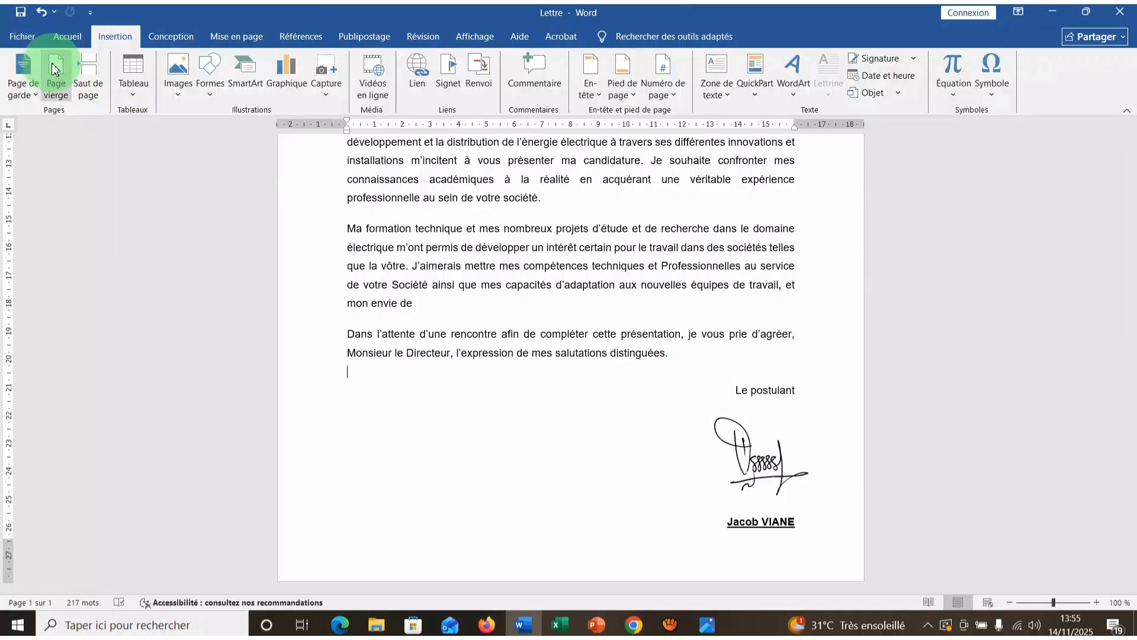
Create a new blank document.
click(24, 36)
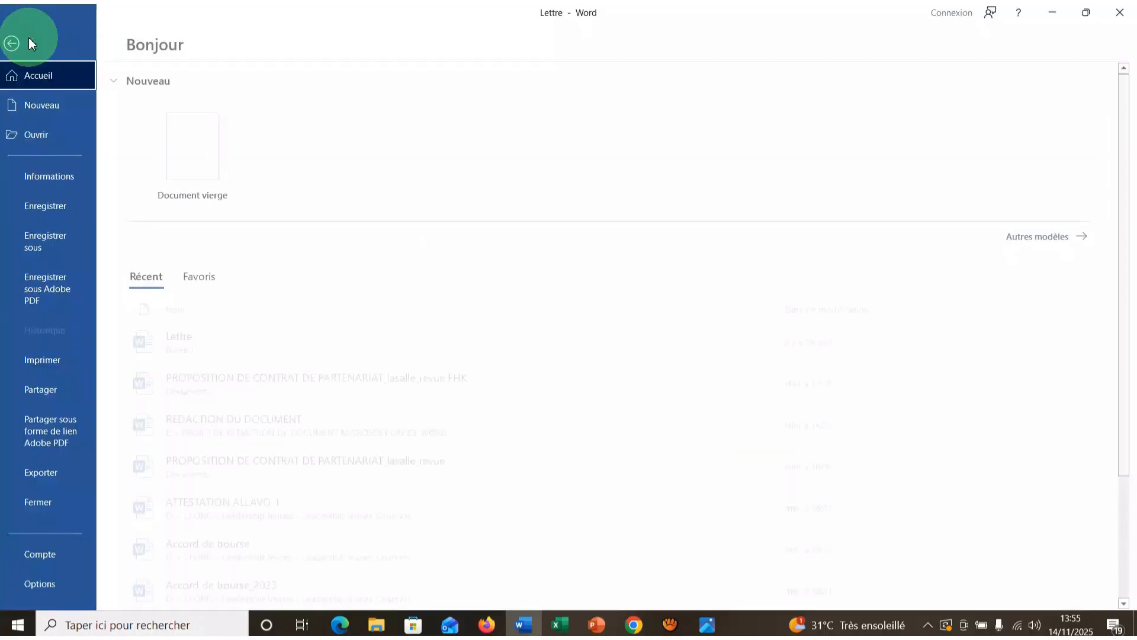
click(199, 149)
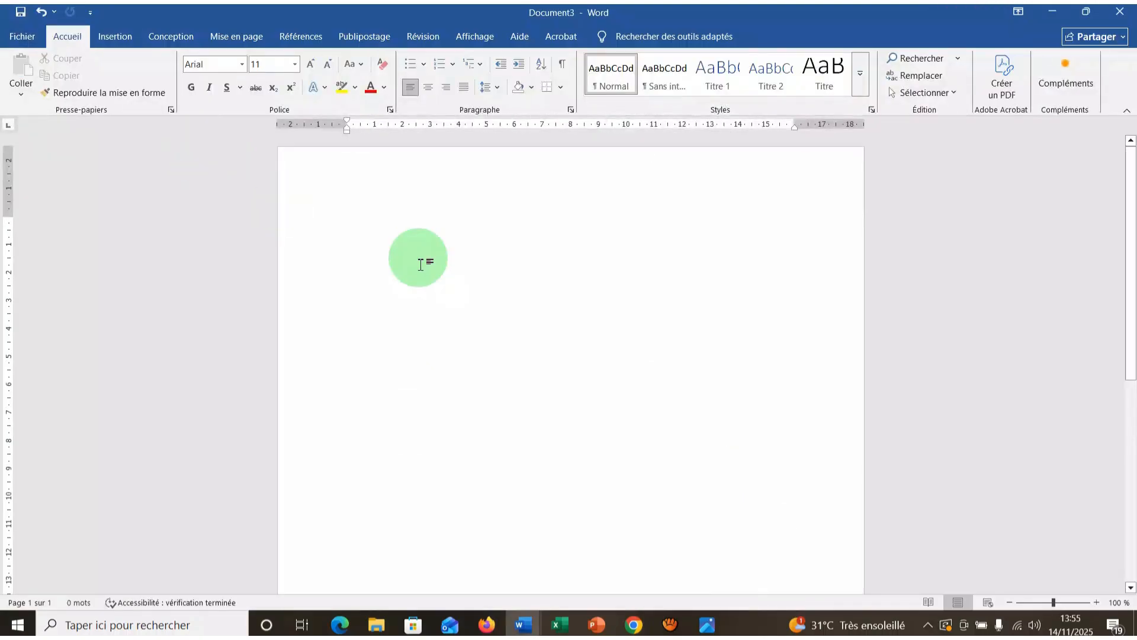
Insert the saved "Ma signature" AutoText entry into the blank document and delete the inserted picture.
click(116, 37)
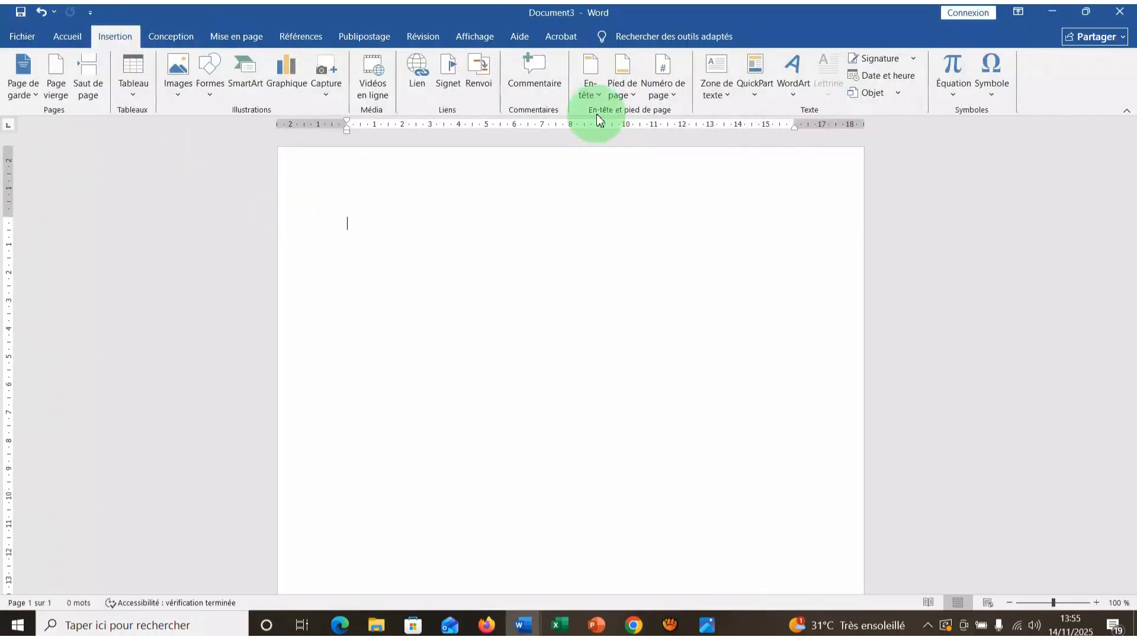
click(754, 97)
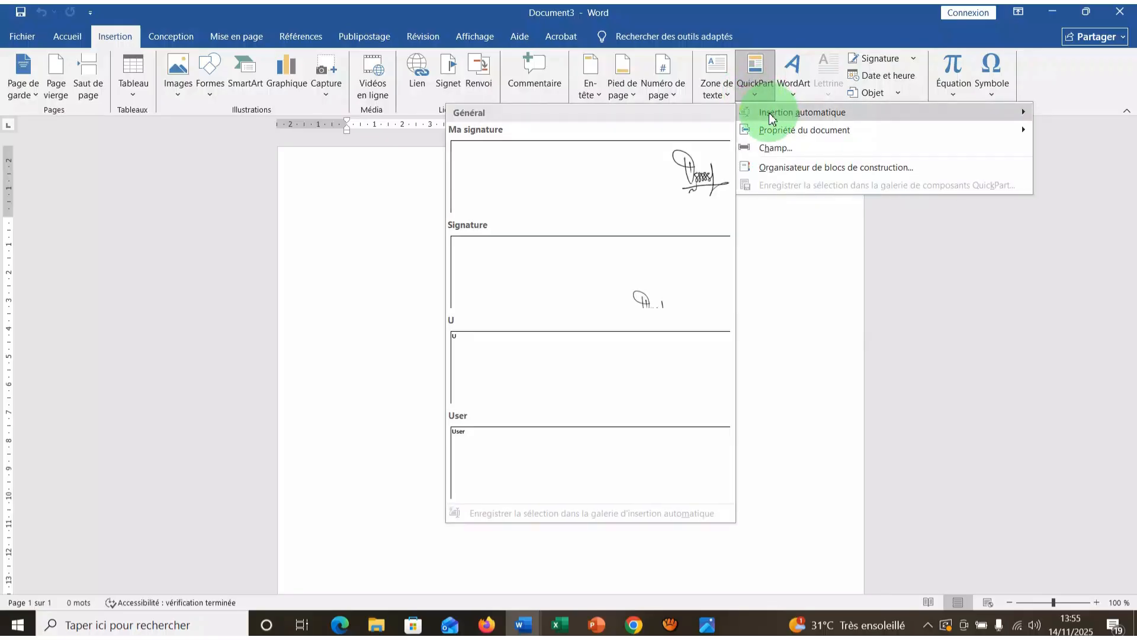
click(679, 163)
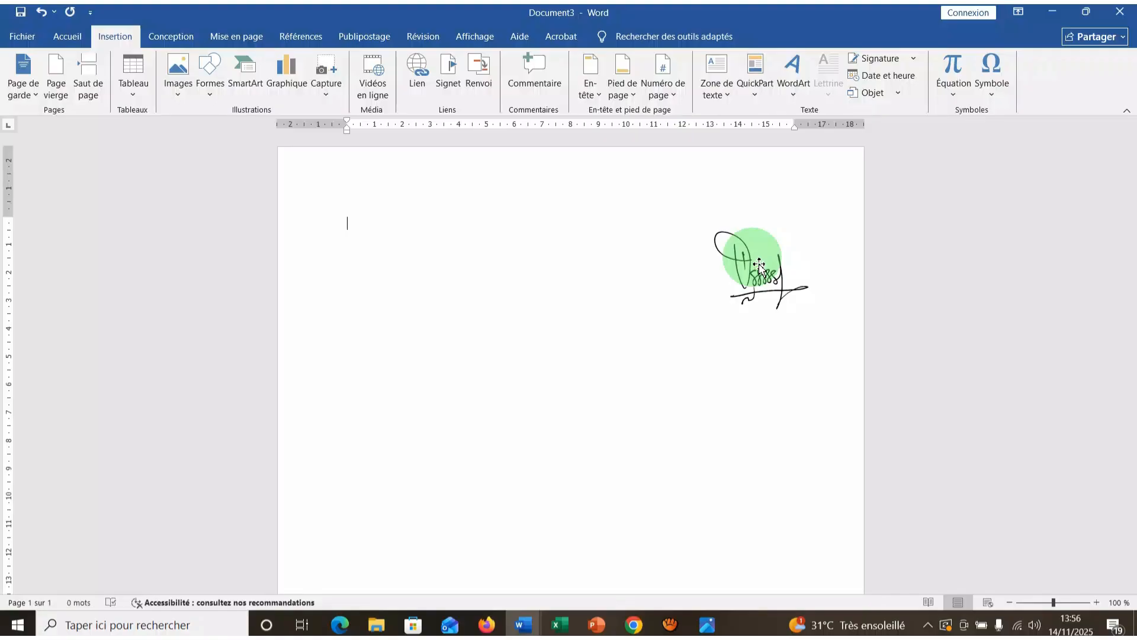
click(759, 264)
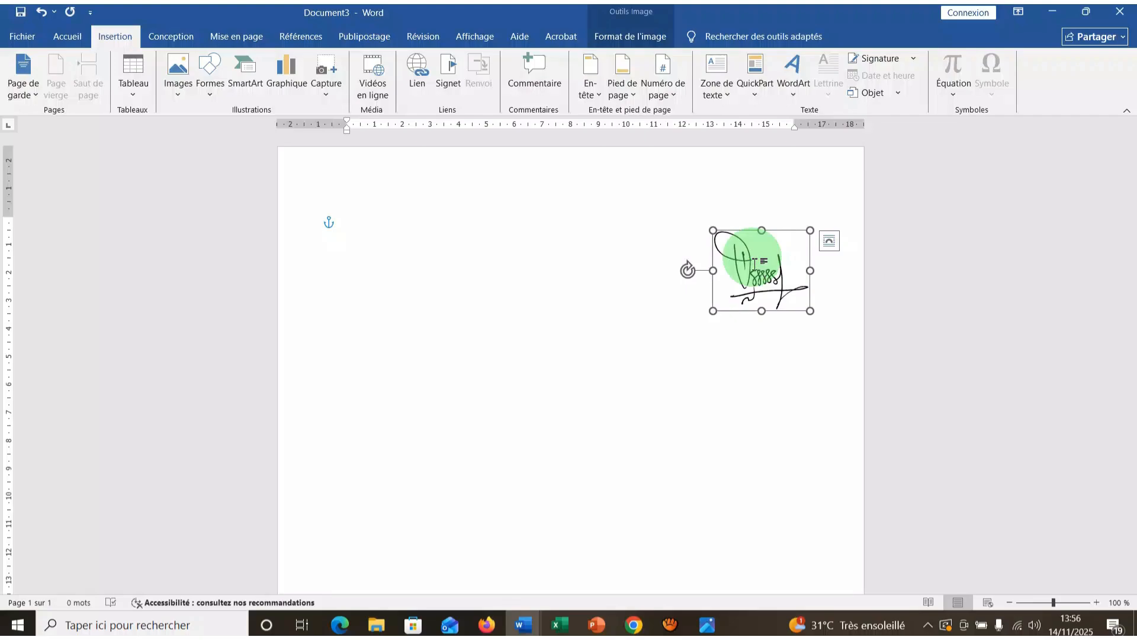
key(Delete)
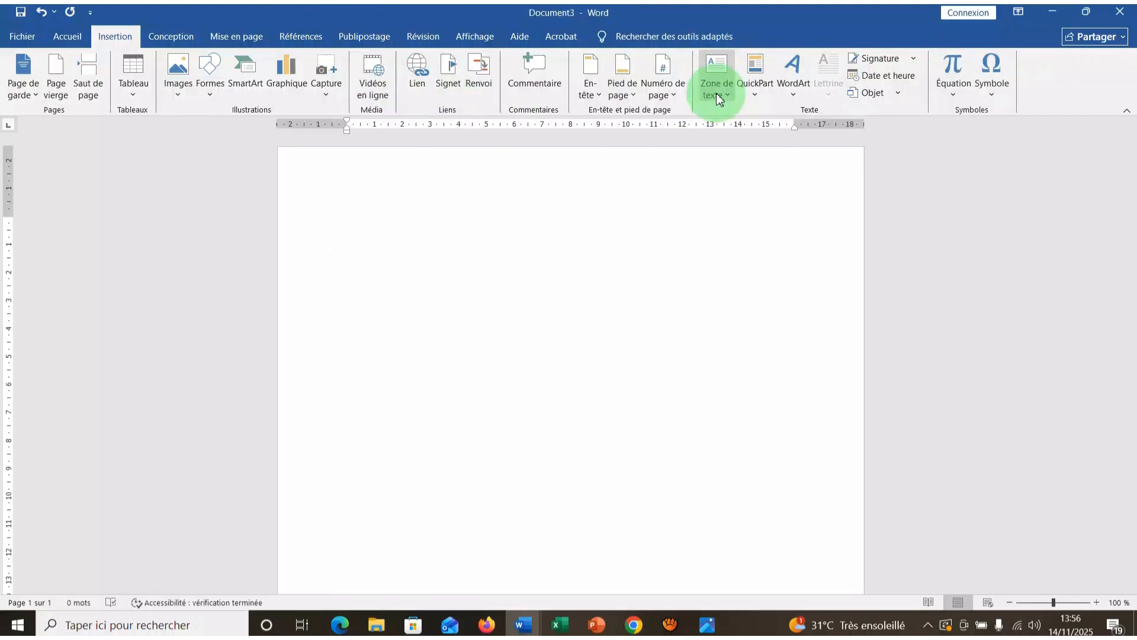
Insert a Microsoft Office signature line with the suggested signer's full name and the title "Directeur Général".
click(914, 59)
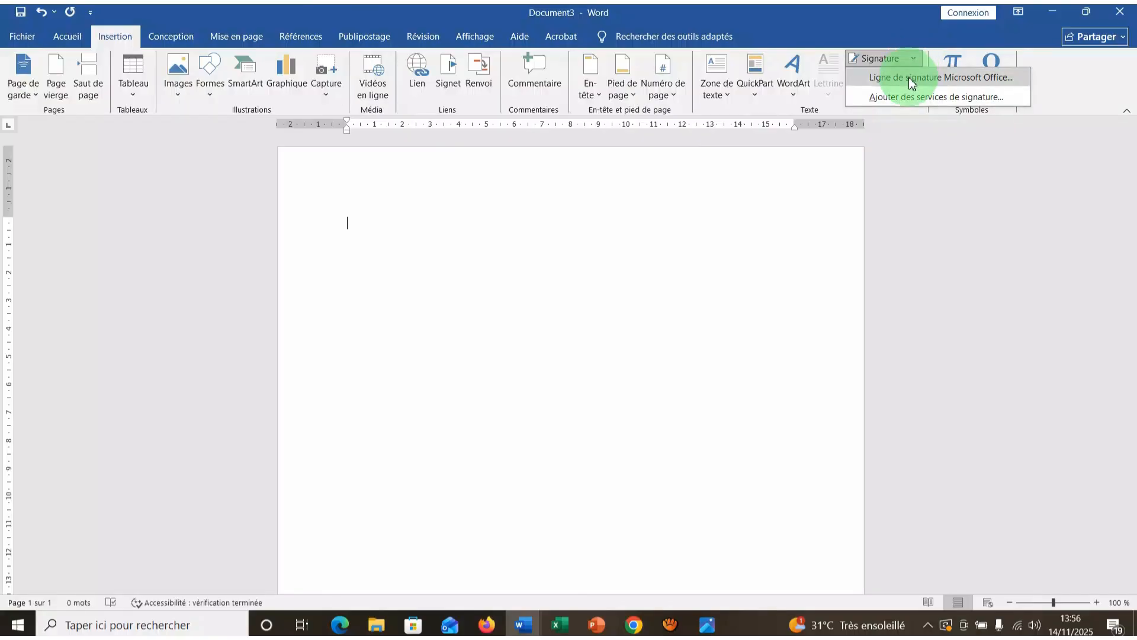
click(909, 77)
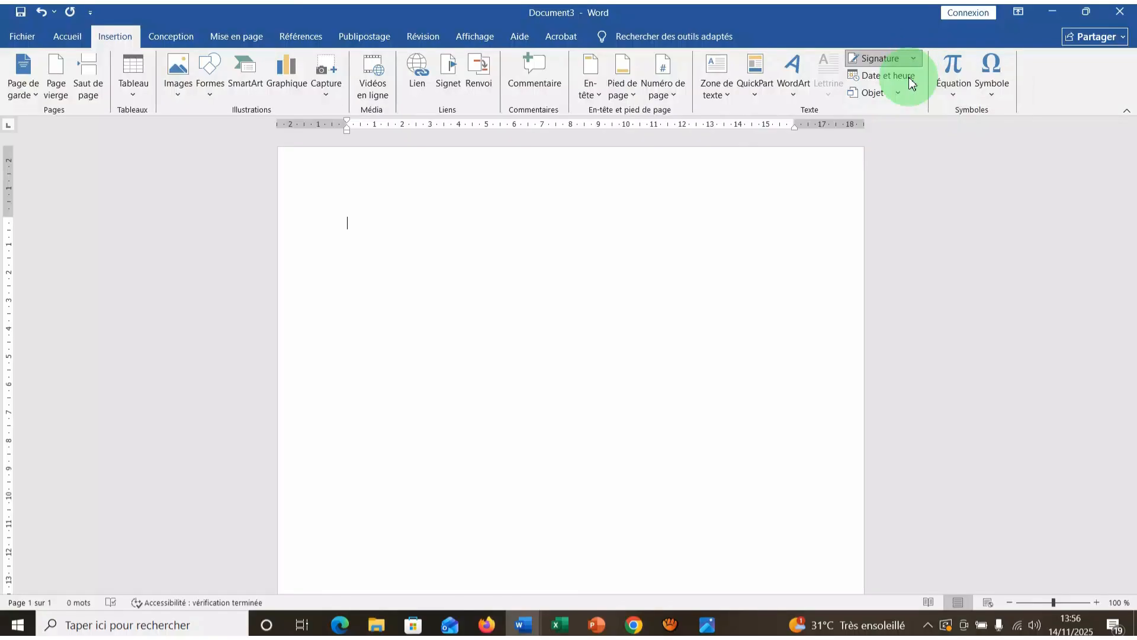
click(582, 238)
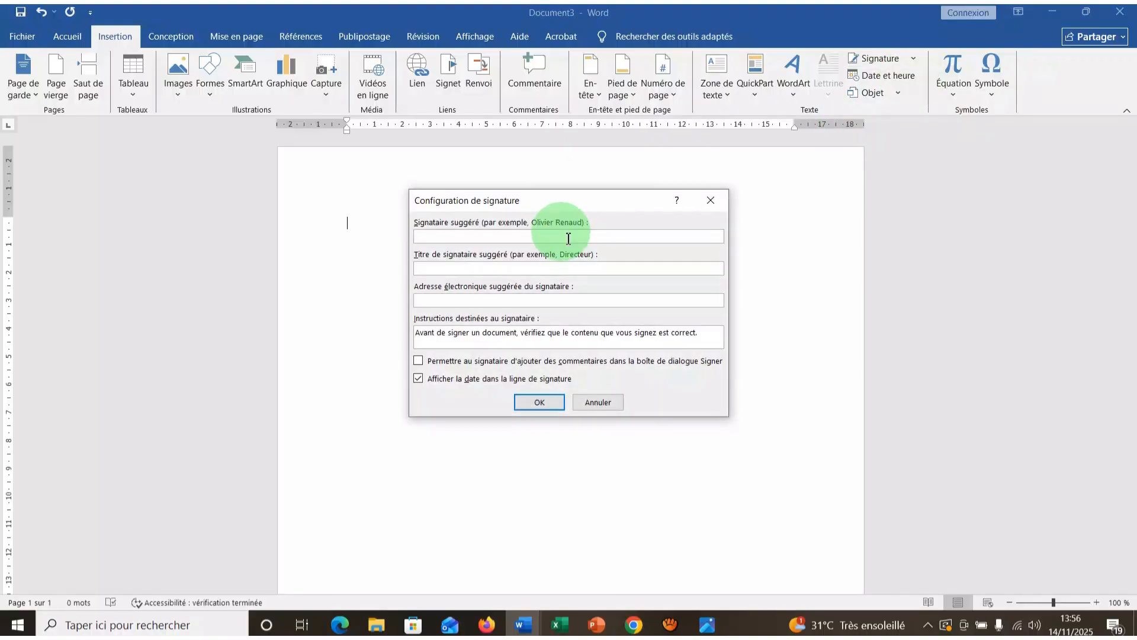
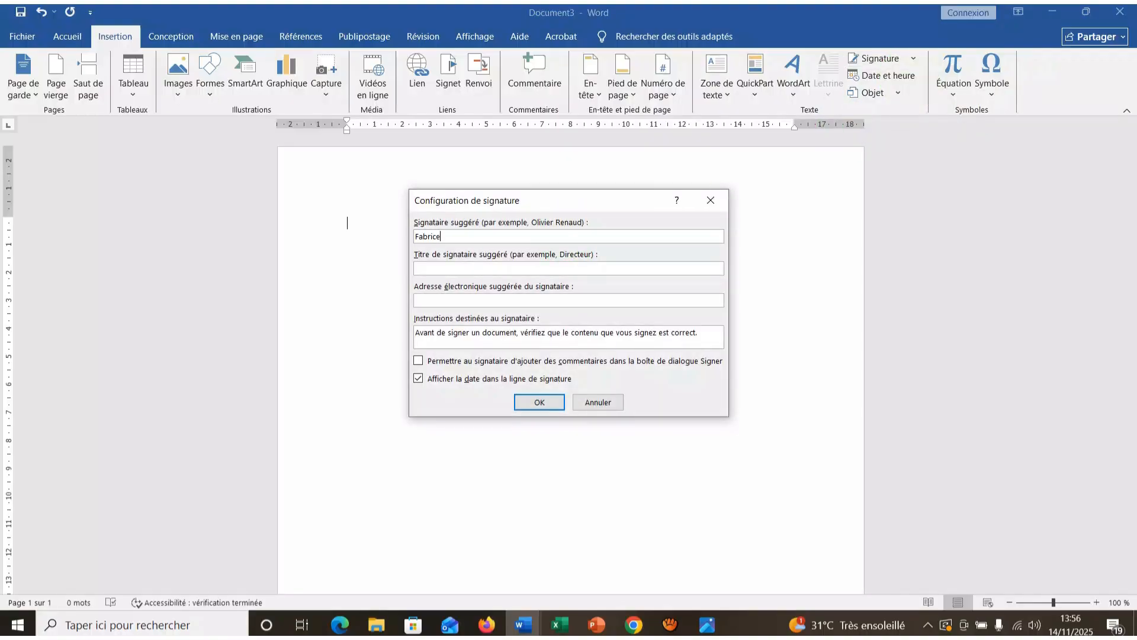
click(568, 240)
click(563, 269)
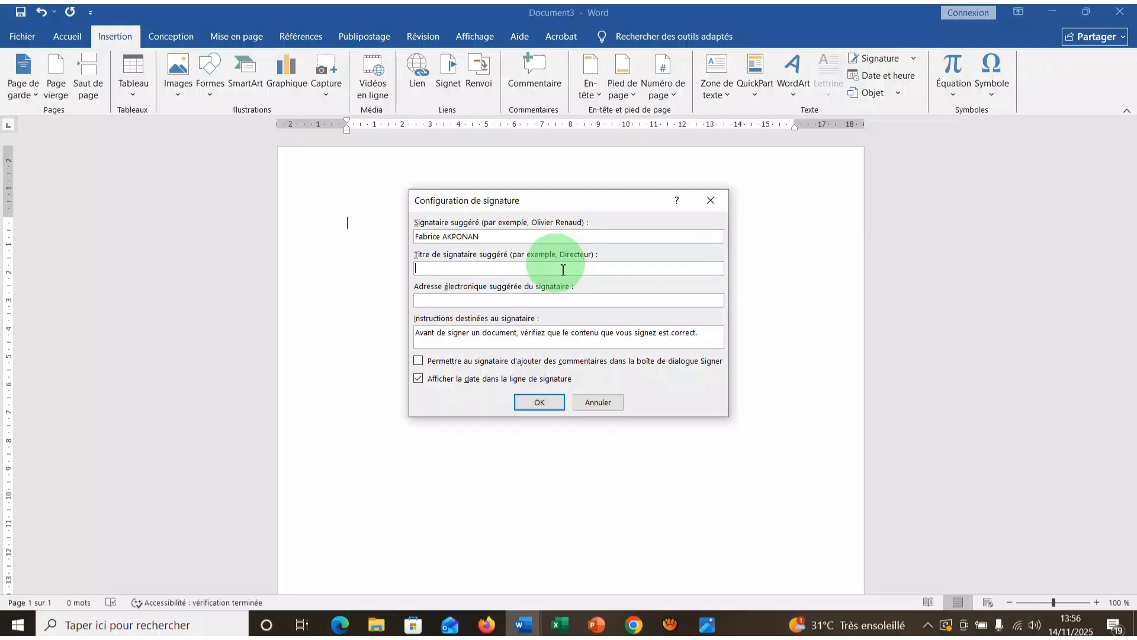
text(Directe)
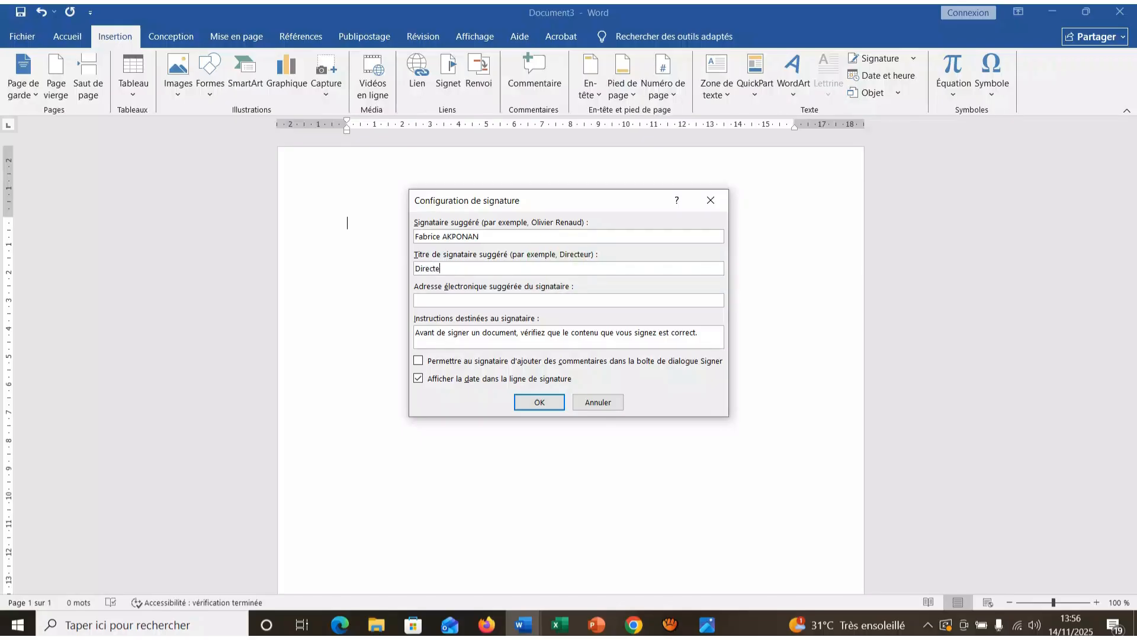
text(ur Général)
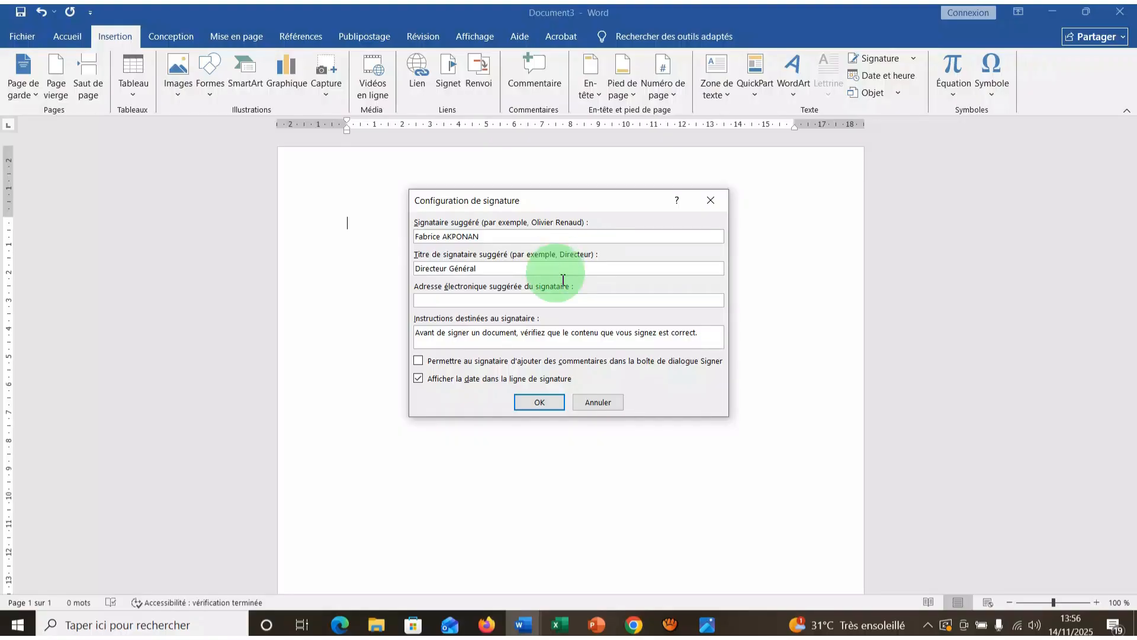
click(524, 403)
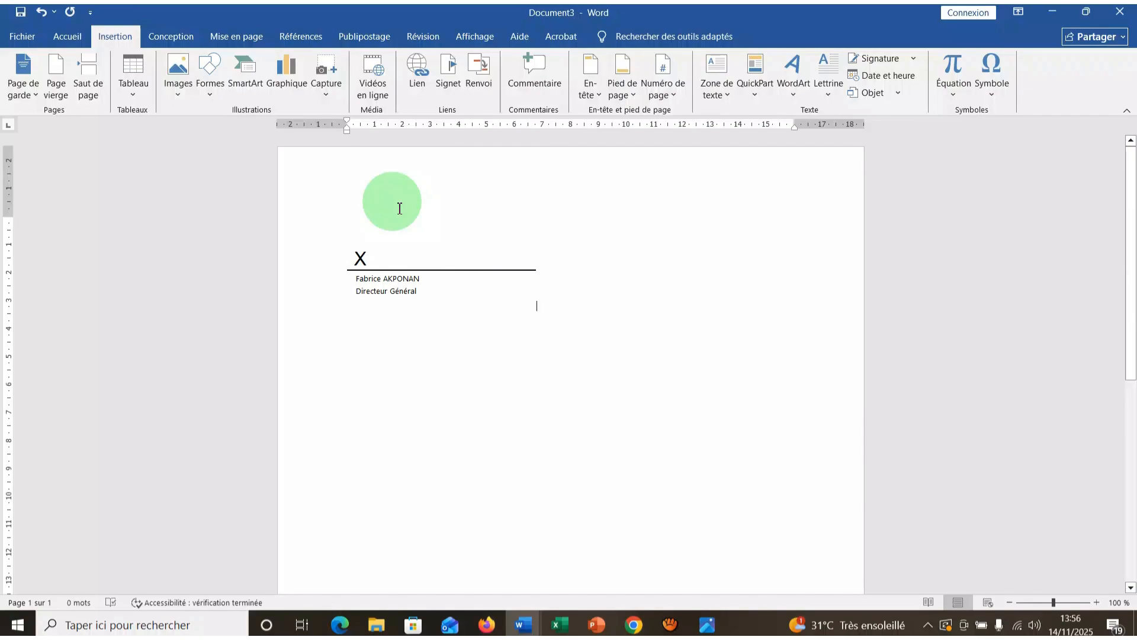
Insert the "Ma signature" AutoText entry into the document containing the signature line.
click(762, 94)
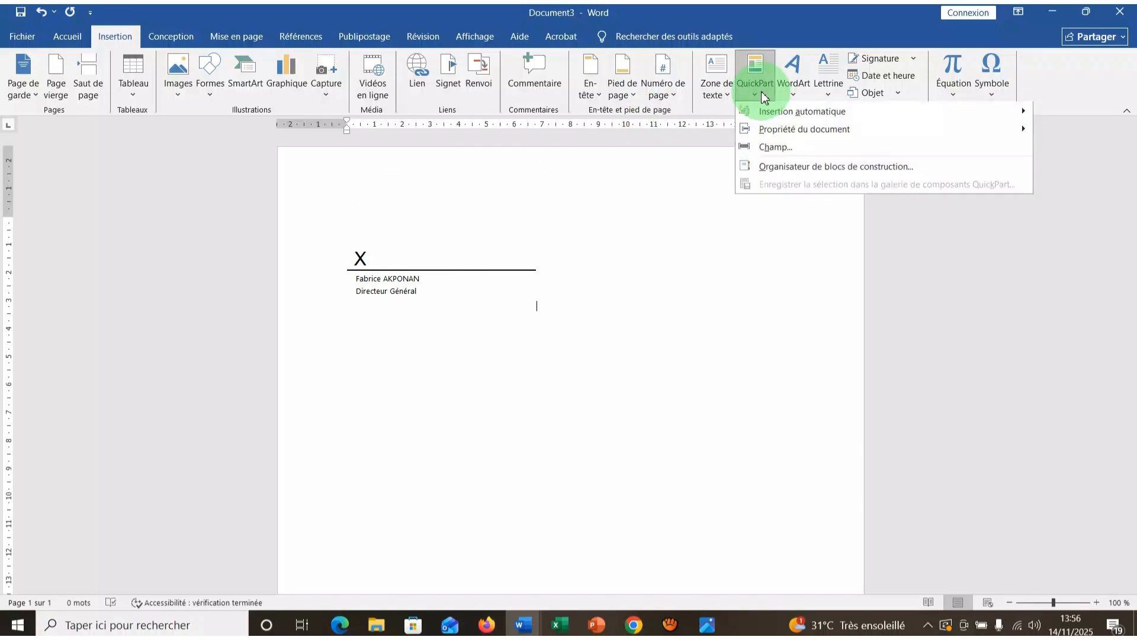
mouse_move(769, 116)
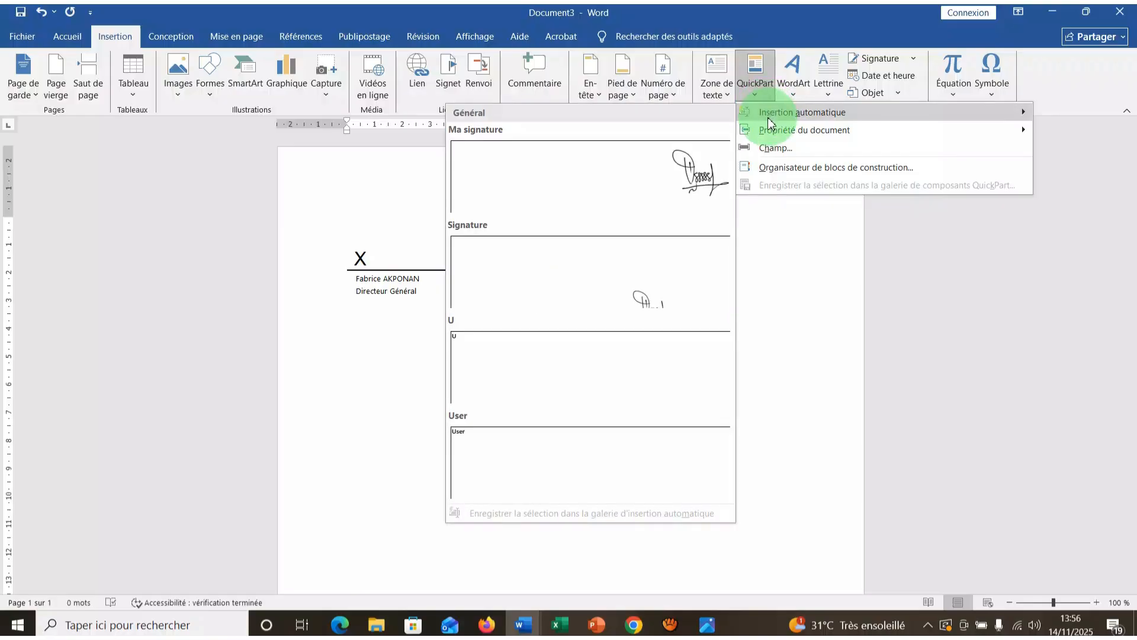
click(706, 173)
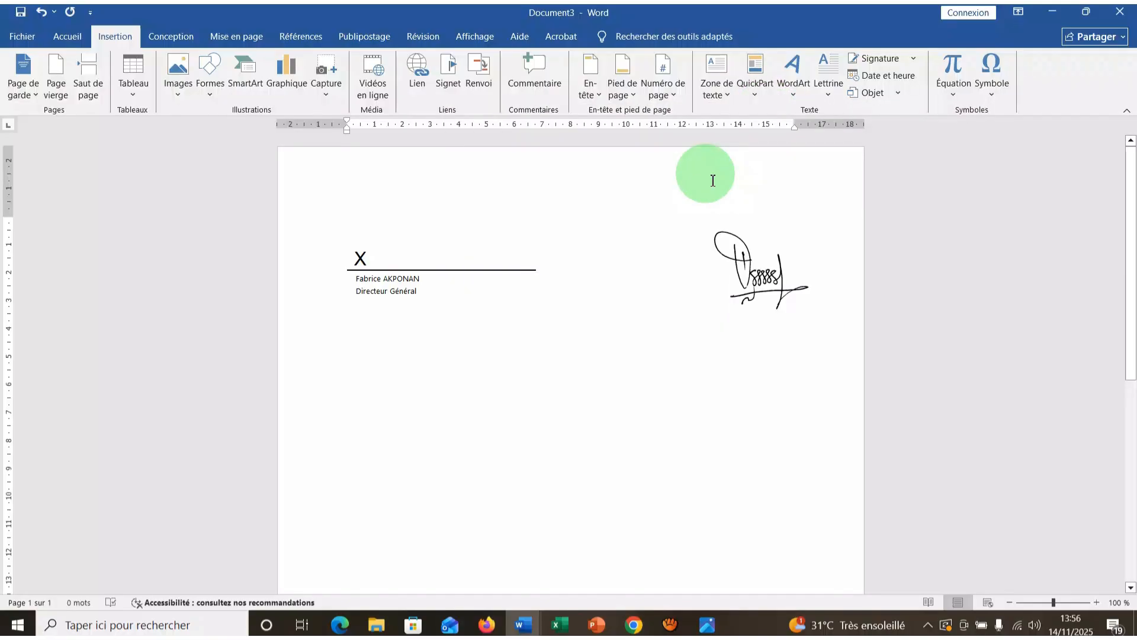
Set the inserted signature picture's text wrapping to "Derrière le texte" and move it closer to the signature line.
click(750, 253)
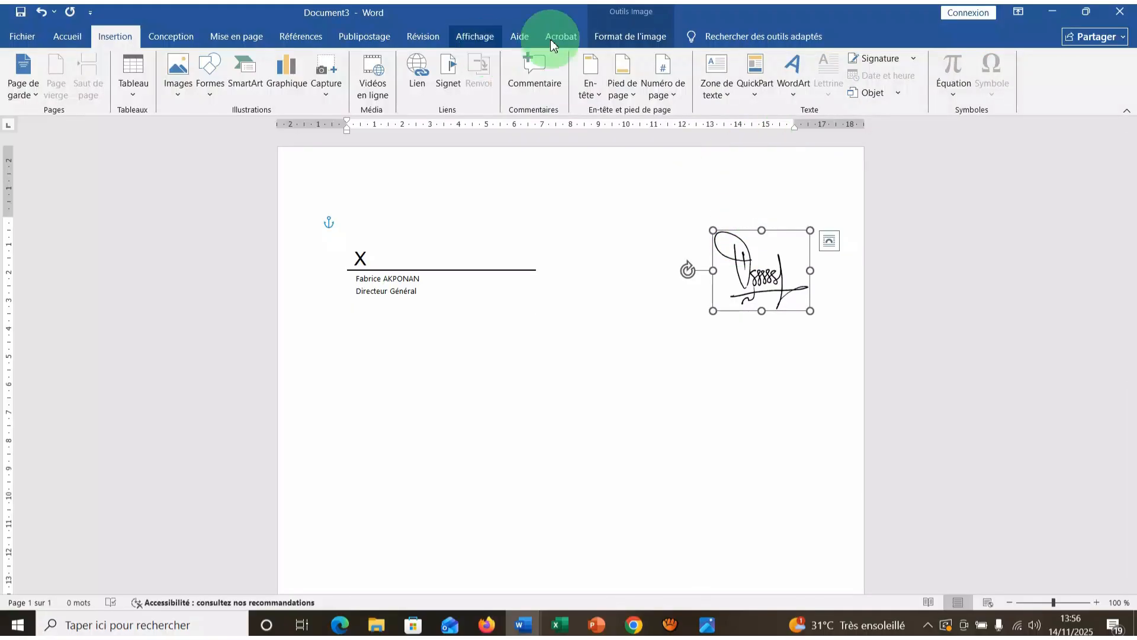
click(611, 39)
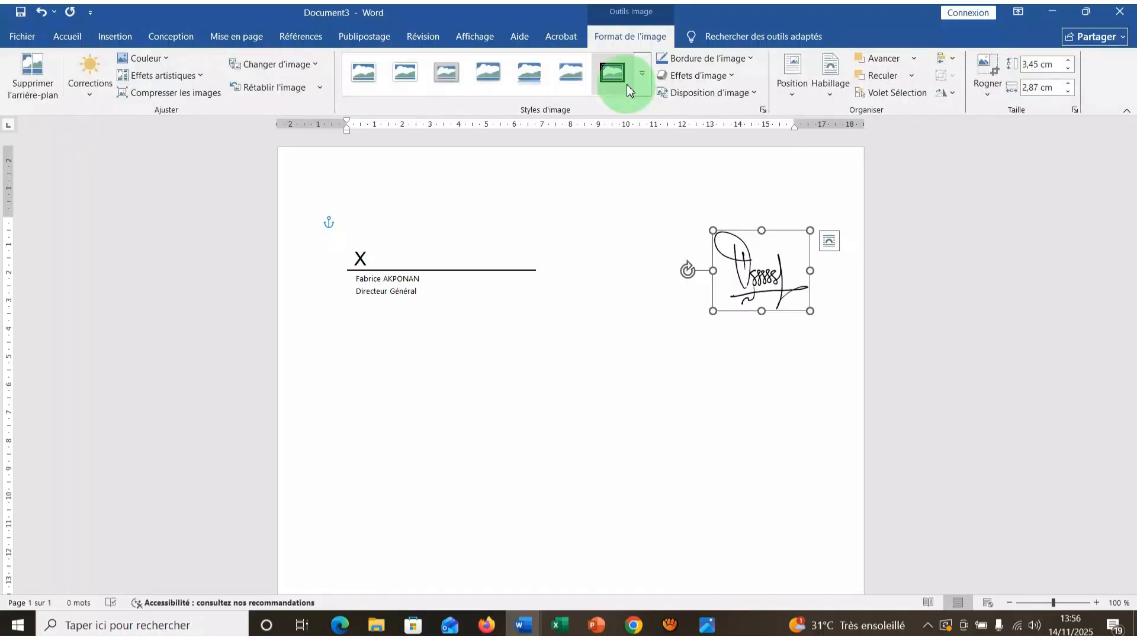
click(833, 89)
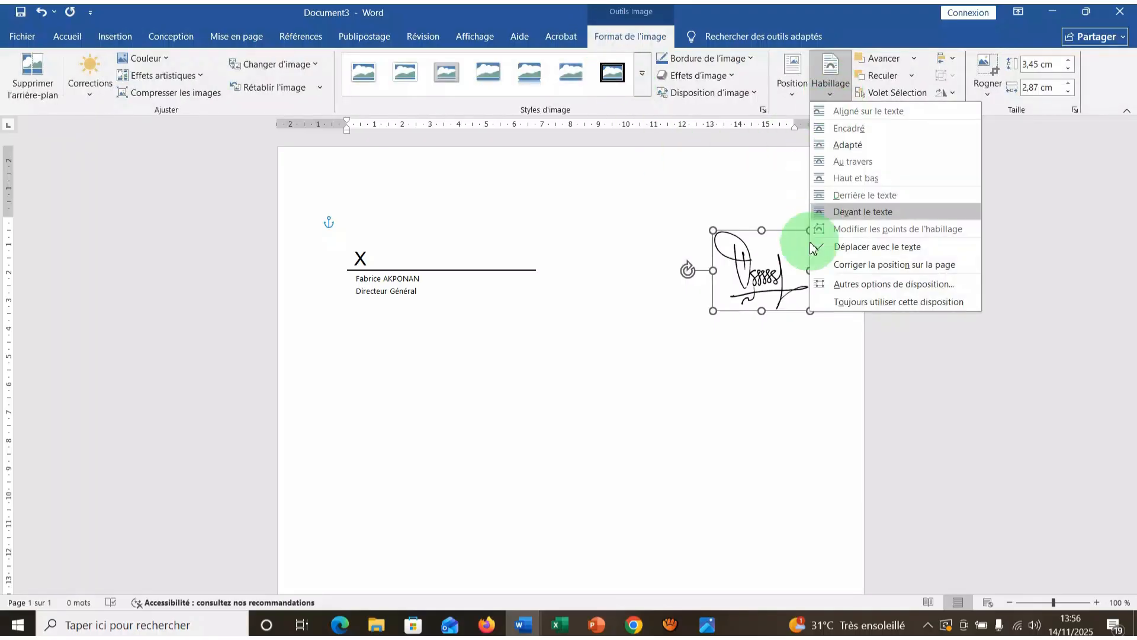
click(849, 194)
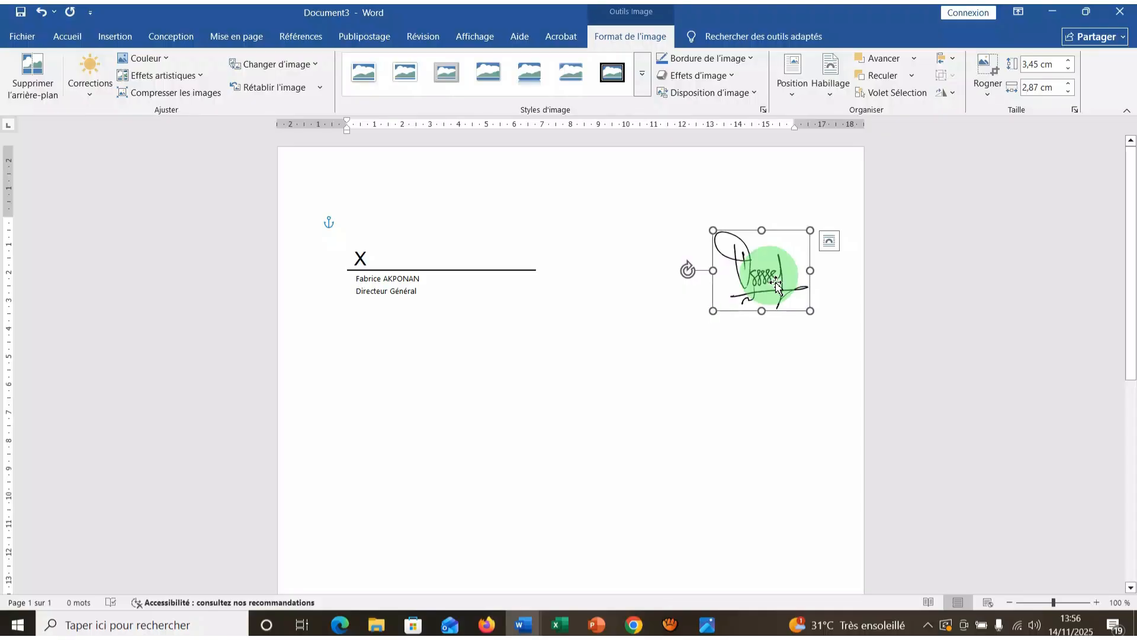
mouse_move(778, 283)
mouse_down()
mouse_move(644, 268)
mouse_move(515, 224)
mouse_move(467, 253)
mouse_move(631, 230)
mouse_move(667, 255)
mouse_up()
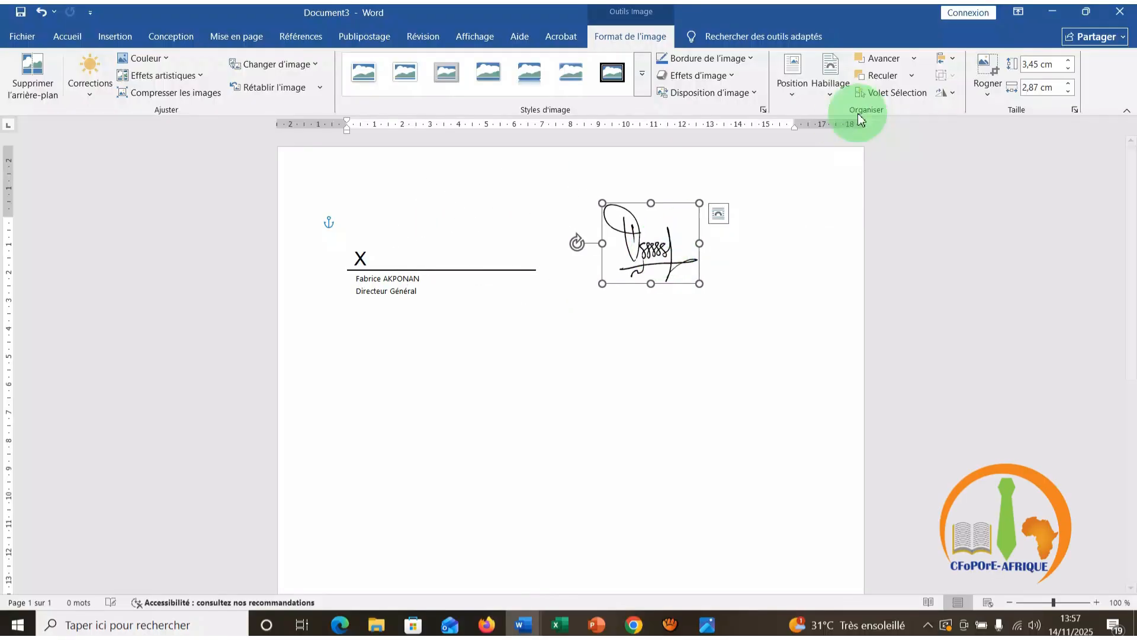
Set the signature picture's text wrapping to "Devant le texte" and place it on the signature line, just beside the X.
click(829, 86)
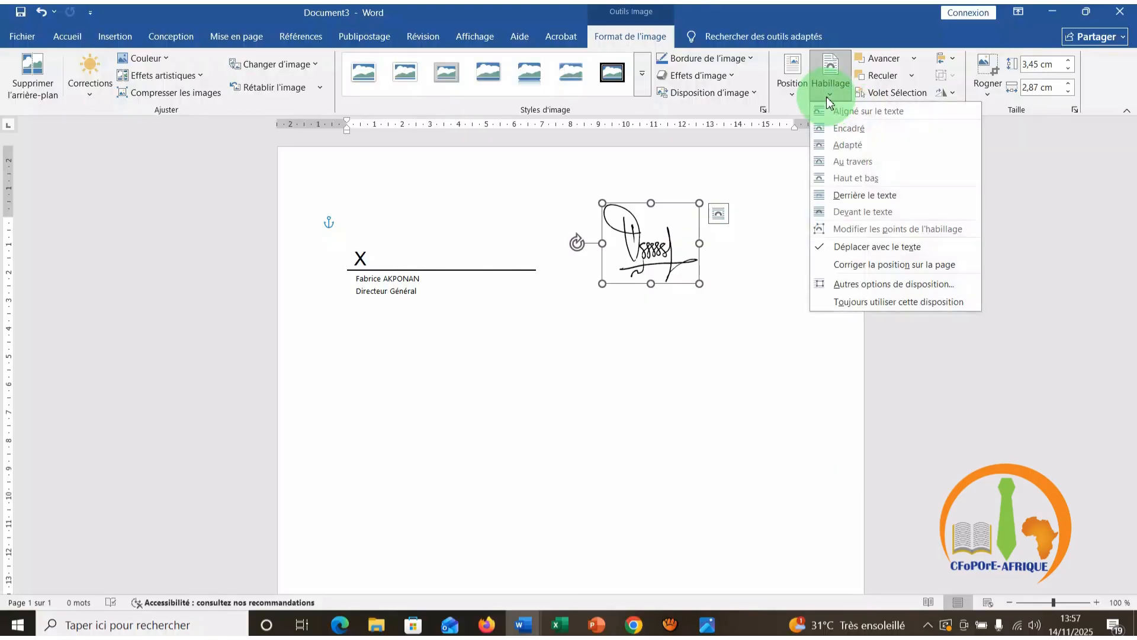
click(844, 212)
click(673, 256)
mouse_move(672, 256)
mouse_down()
mouse_move(598, 237)
mouse_move(462, 243)
mouse_up()
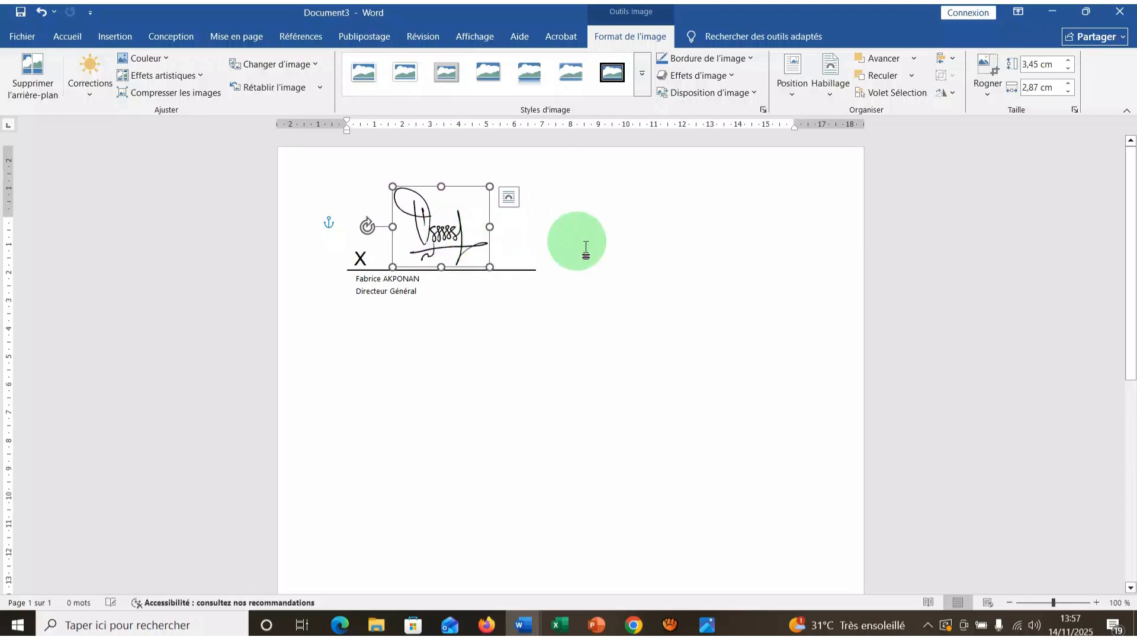
click(633, 265)
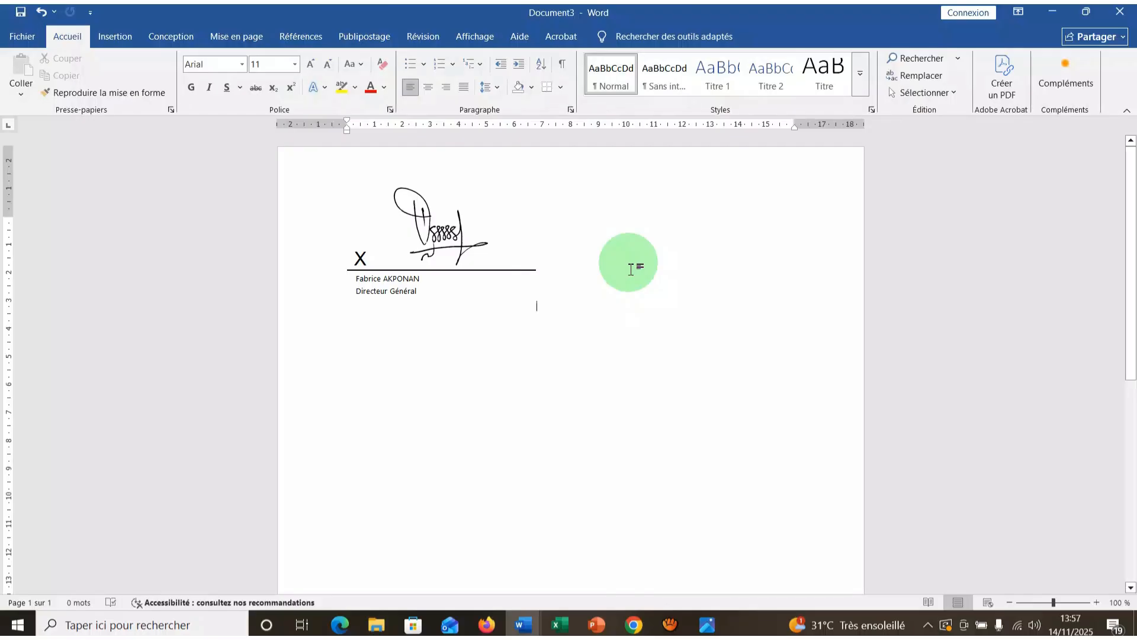